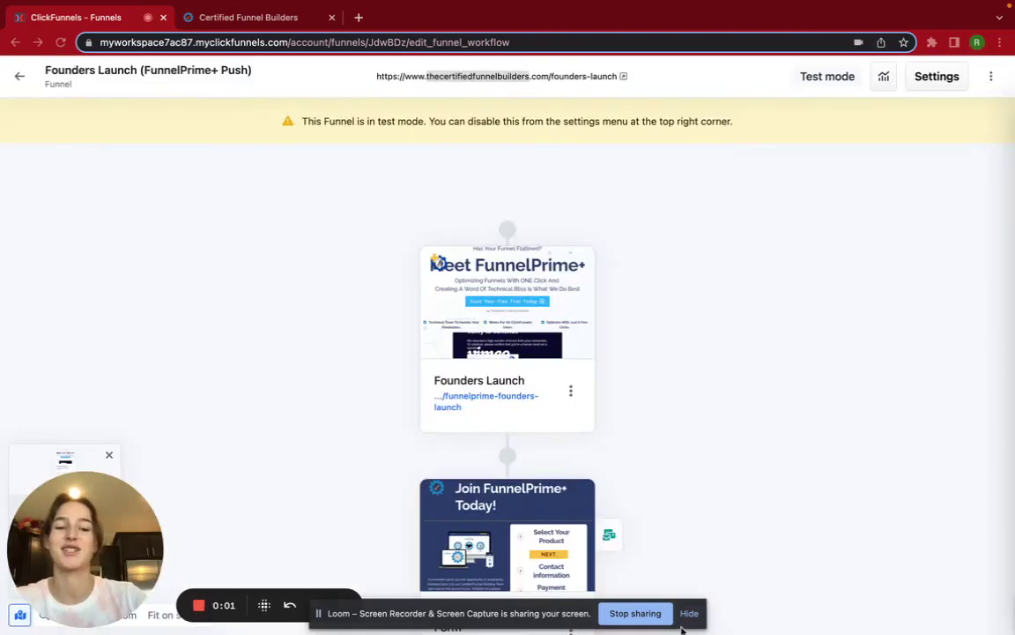
# - Look over the page steps of the Founders Launch (FunnelPrime+ Push) funnel workflow
pyautogui.click(684, 617)
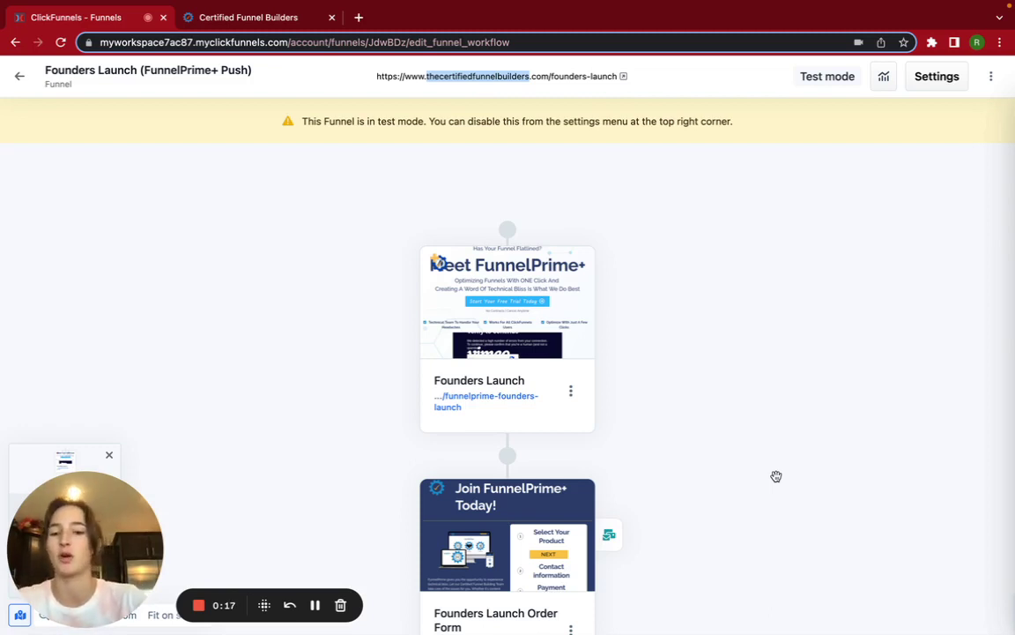
pyautogui.scroll(1, 691, 355)
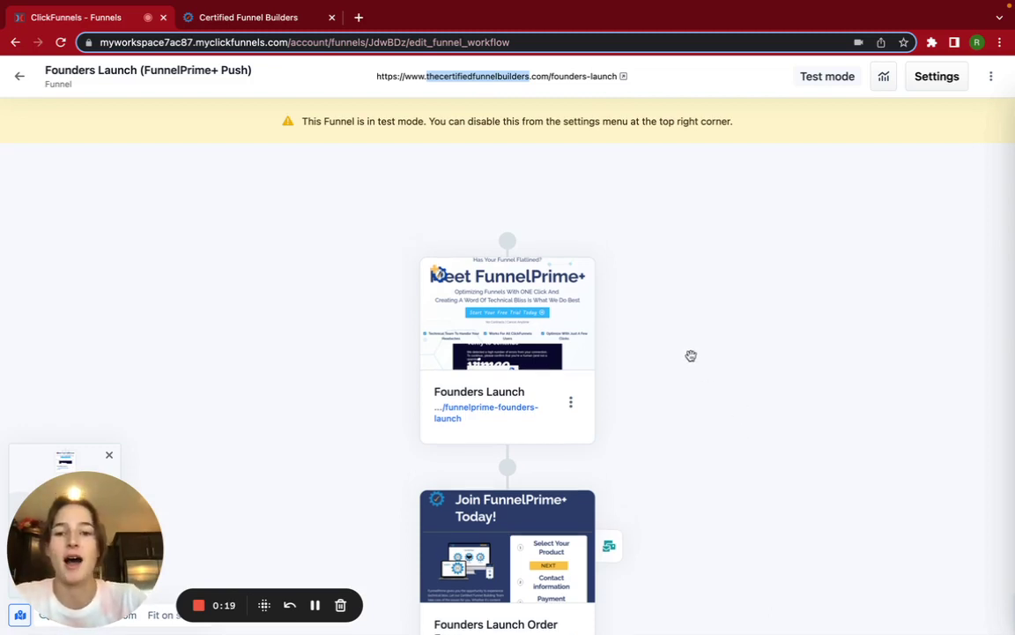
pyautogui.scroll(-10, 505, 428)
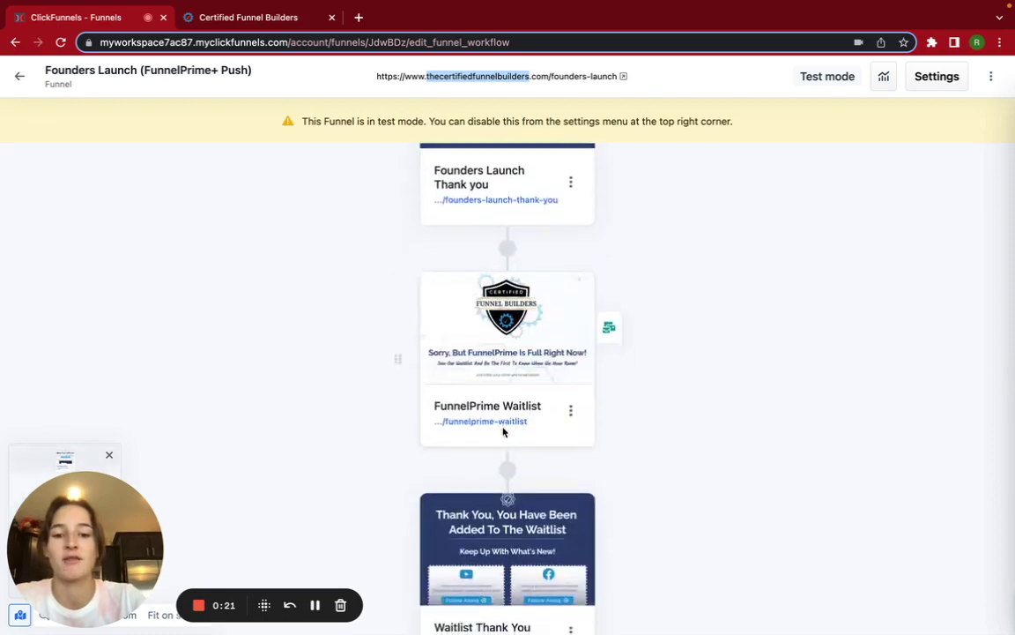
pyautogui.scroll(10, 505, 430)
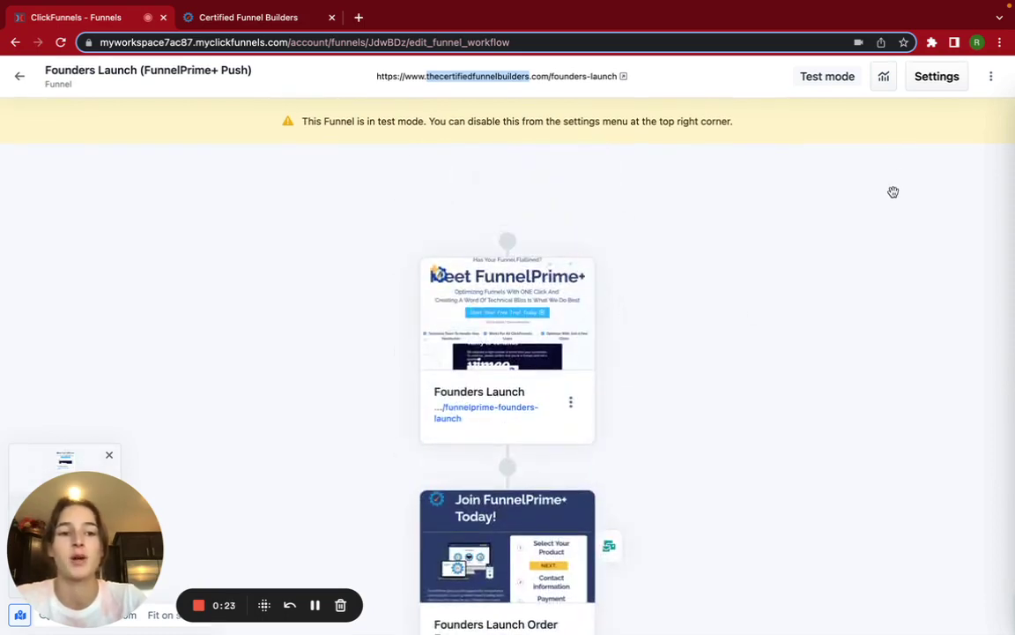
# - Open the funnel settings, confirm Test Mode is Yes, and close the dialog unchanged
pyautogui.click(933, 77)
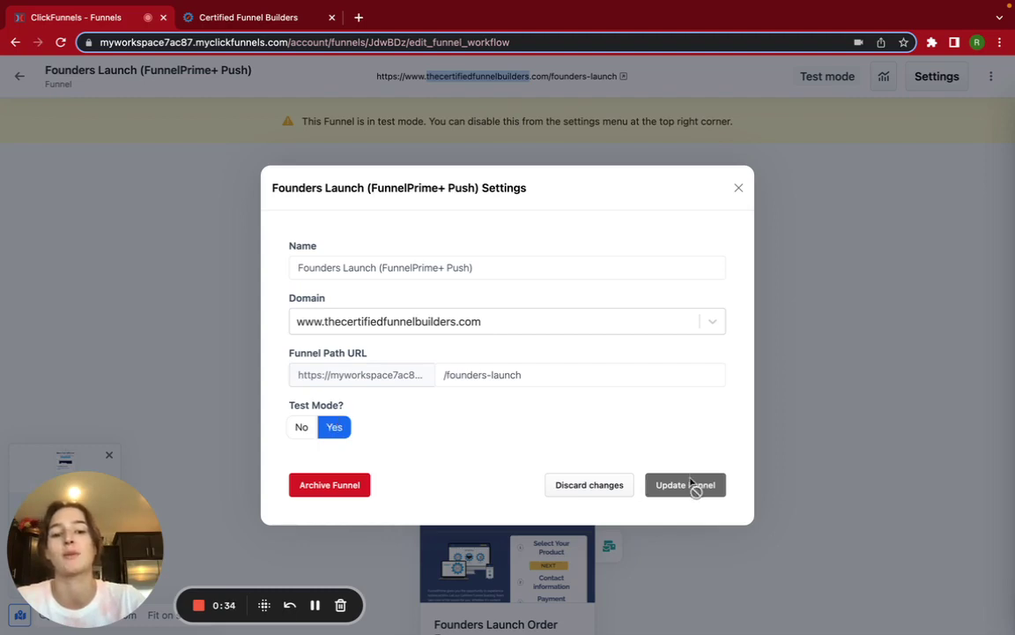
pyautogui.click(739, 188)
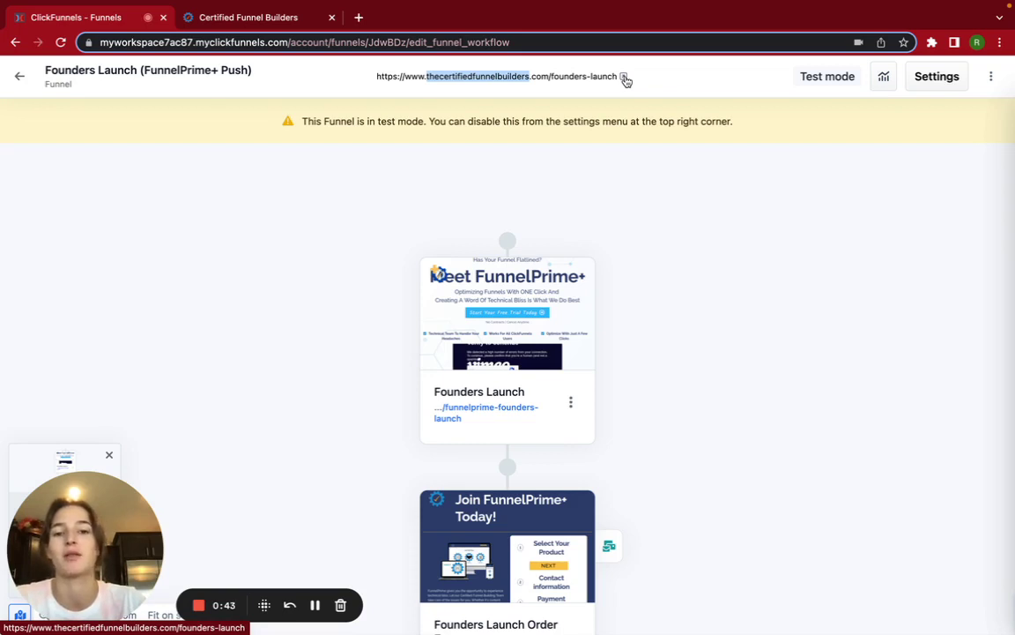
# - Open the live Founders Launch funnel URL in an incognito window
pyautogui.rightClick(624, 79)
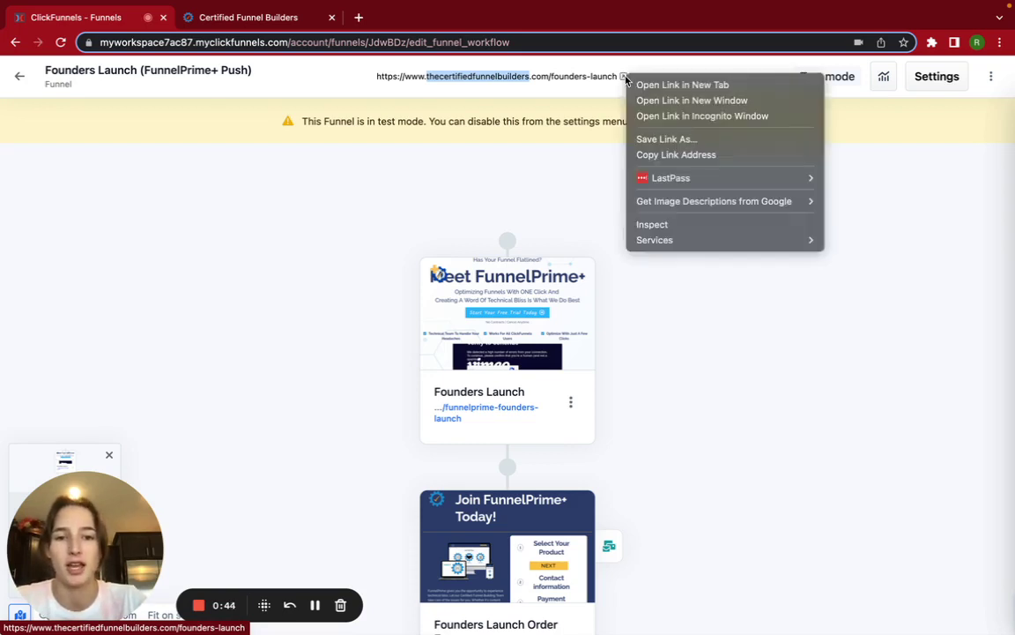
pyautogui.click(666, 116)
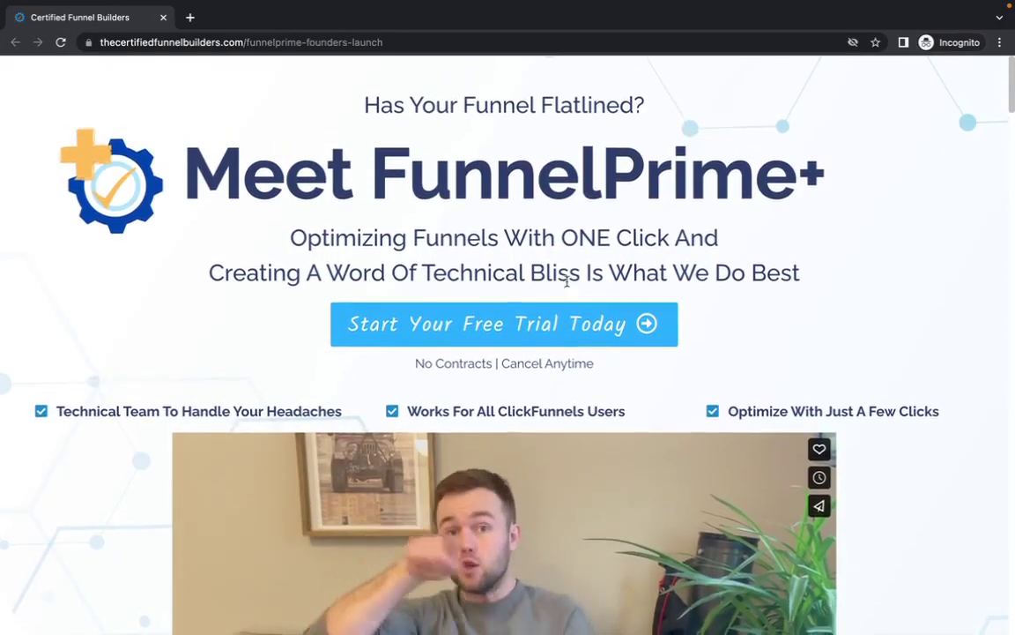
# - Confirm the top free-trial and both Become A Founding Member offers open the opt-in popup
pyautogui.click(595, 326)
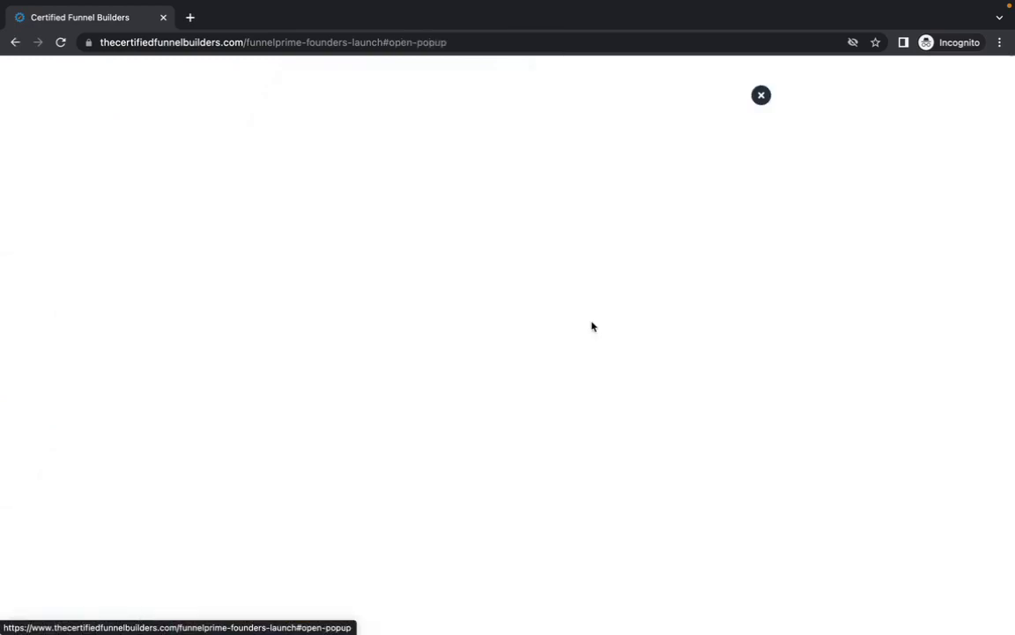
pyautogui.click(758, 95)
pyautogui.scroll(-10, 674, 315)
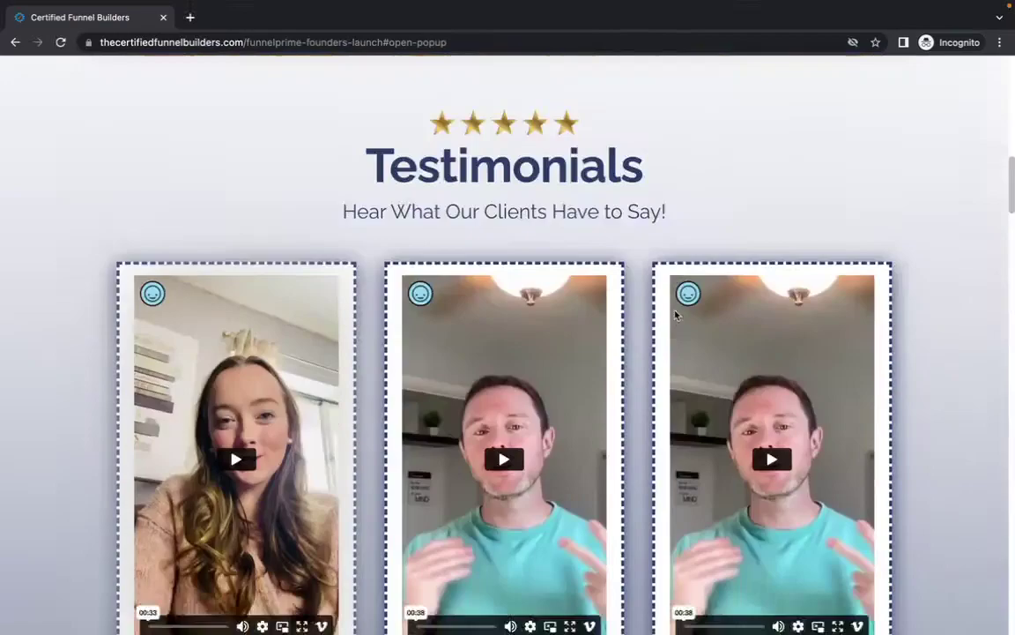
pyautogui.scroll(-5, 676, 315)
pyautogui.click(655, 315)
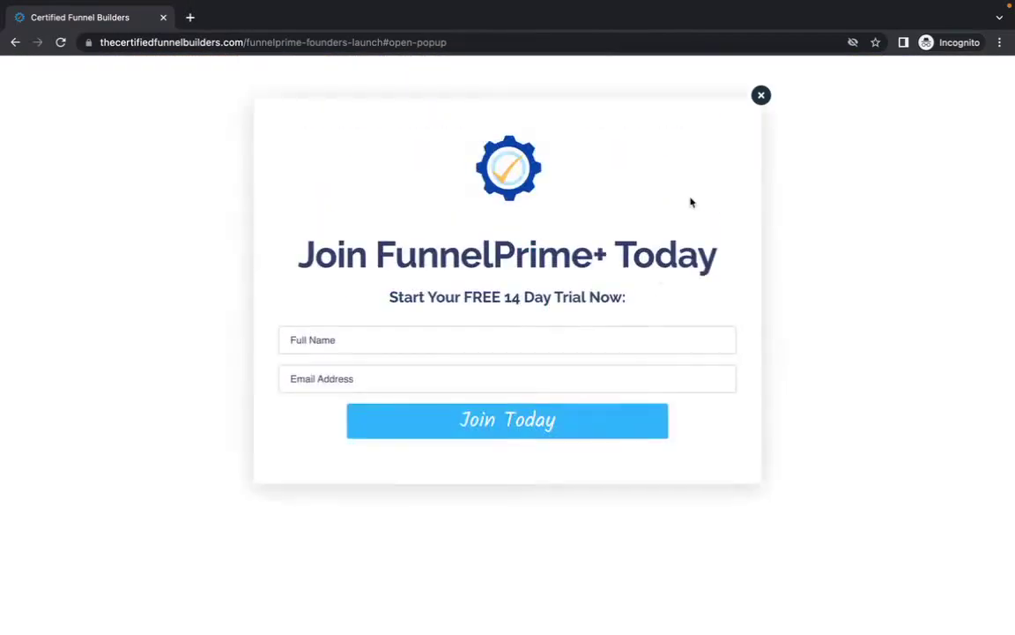
pyautogui.click(763, 95)
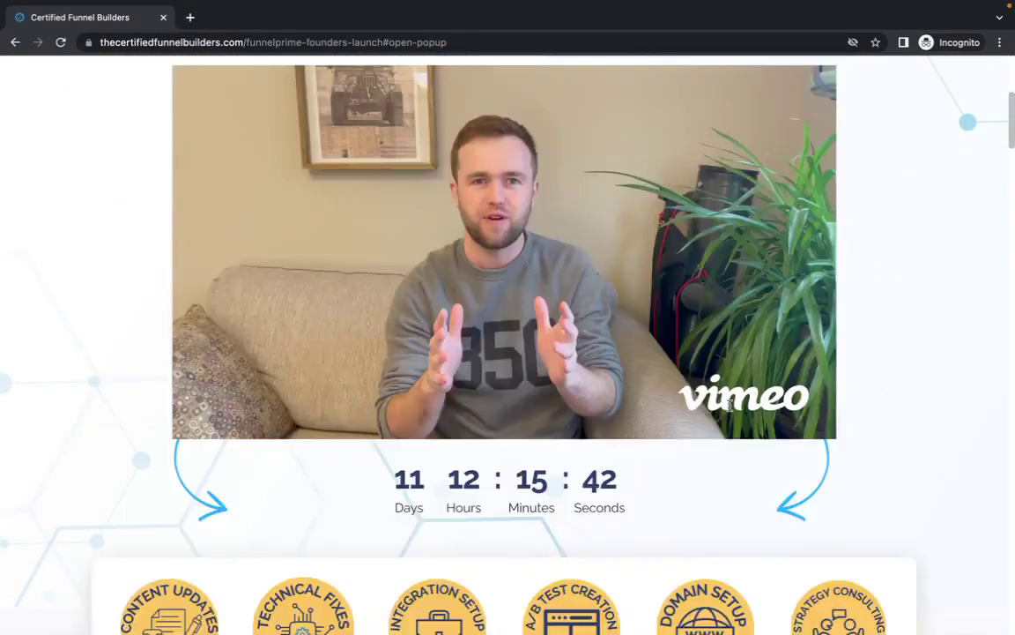
pyautogui.scroll(-10, 729, 410)
pyautogui.scroll(-10, 730, 410)
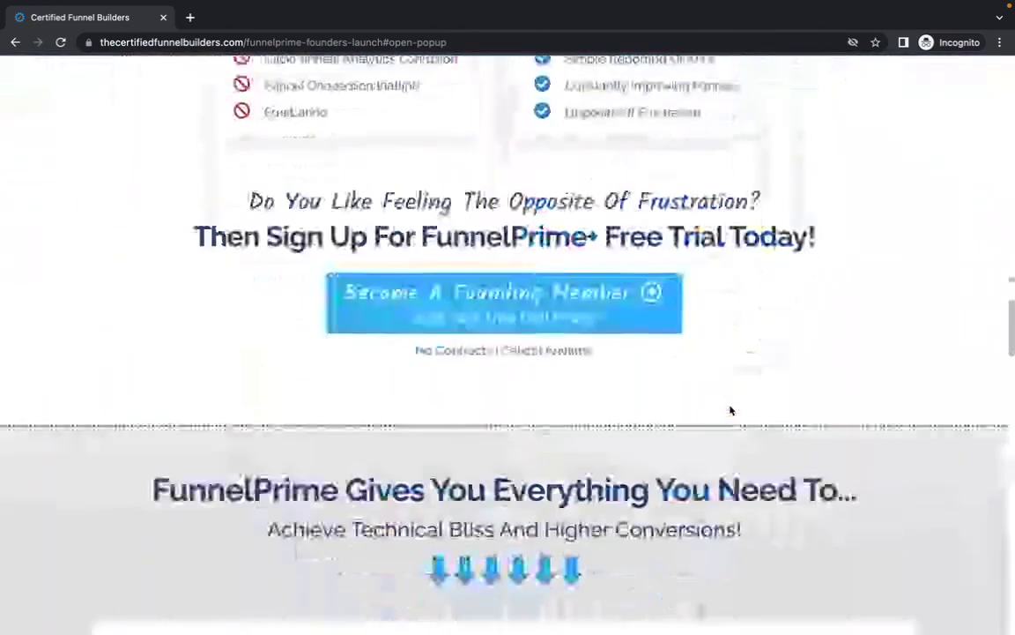
pyautogui.click(589, 316)
pyautogui.scroll(-1, 766, 97)
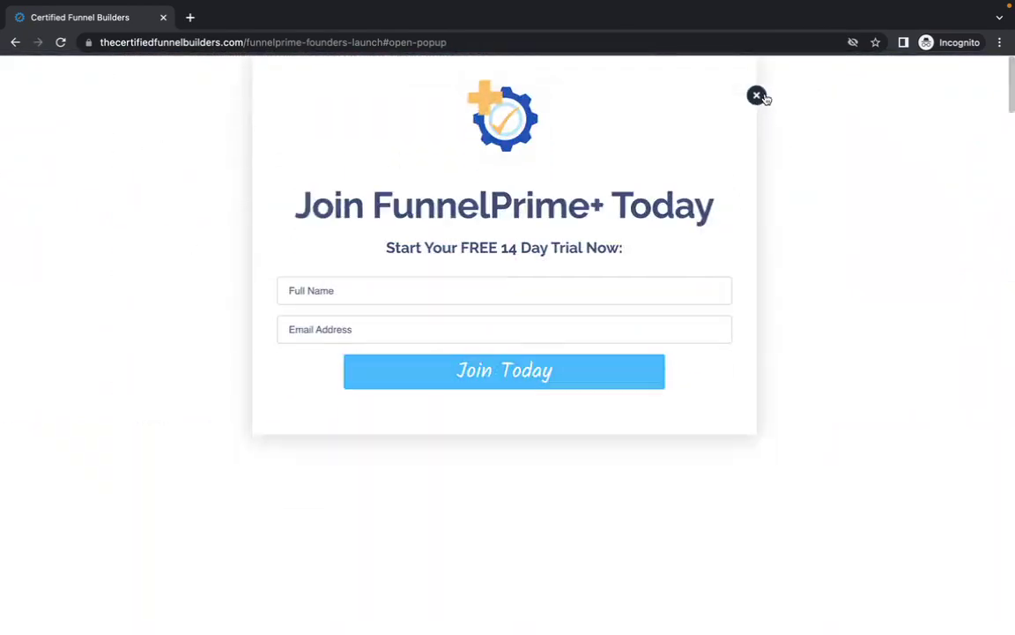
pyautogui.click(762, 95)
# - Confirm the lower free-trial offers, including Live Launch Support, also open the opt-in popup
pyautogui.scroll(-10, 630, 431)
pyautogui.scroll(-15, 630, 431)
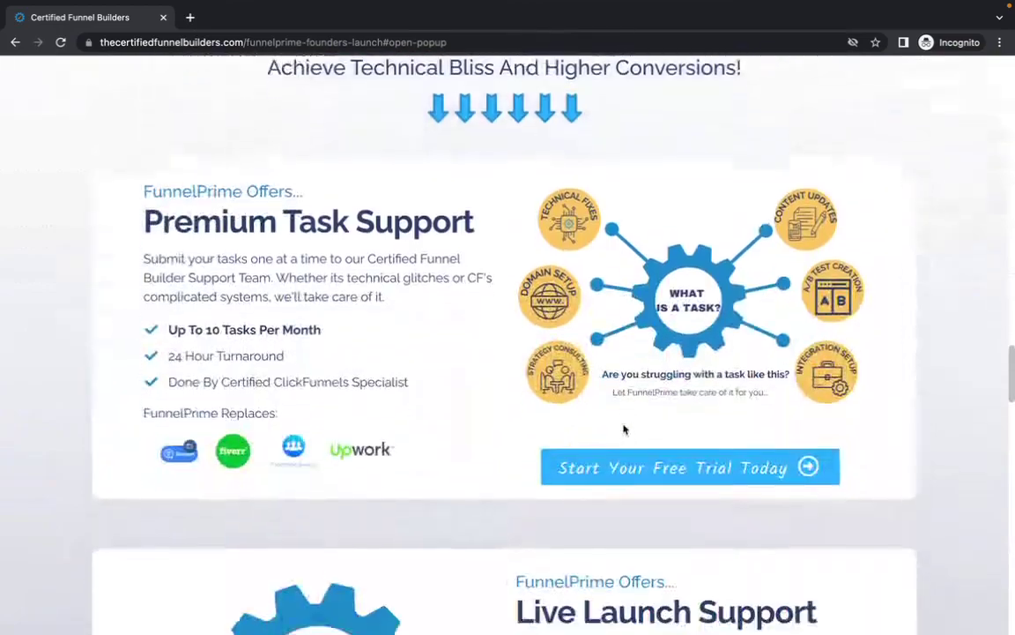
pyautogui.click(631, 451)
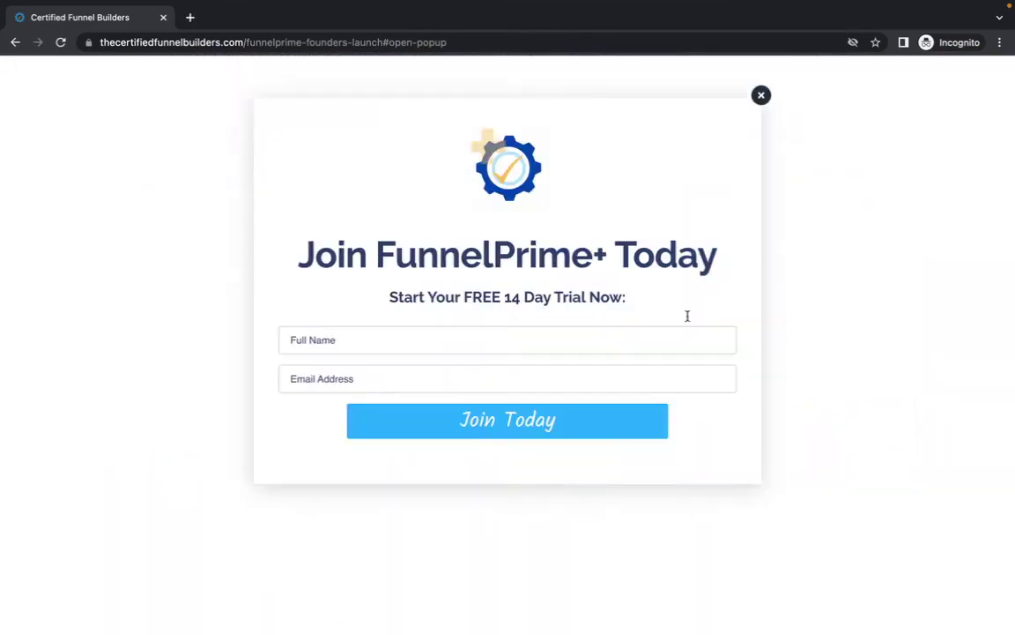
pyautogui.click(761, 95)
pyautogui.scroll(-15, 570, 416)
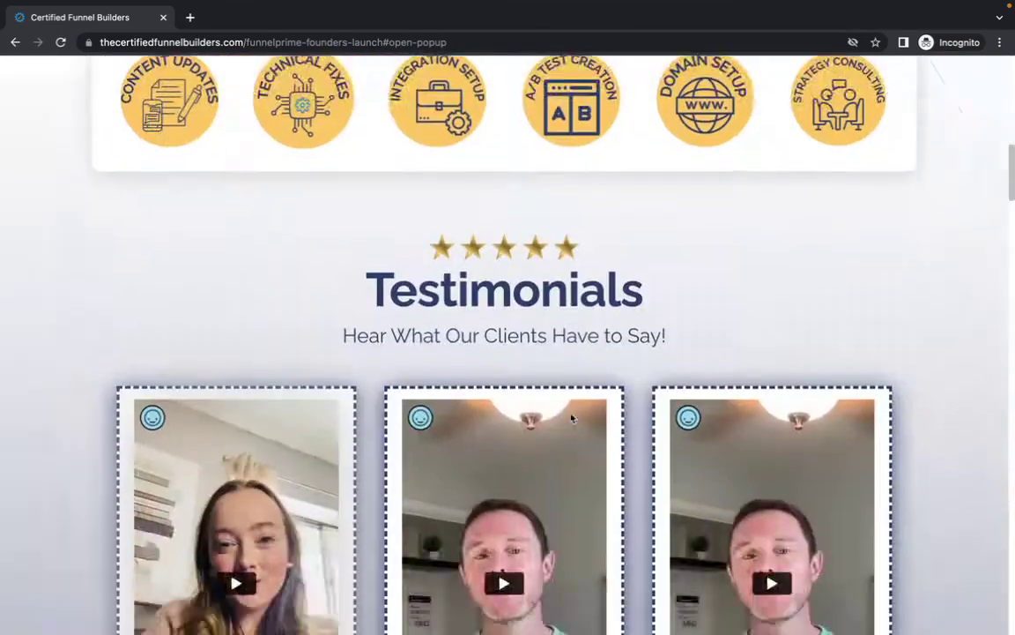
pyautogui.scroll(-8, 570, 413)
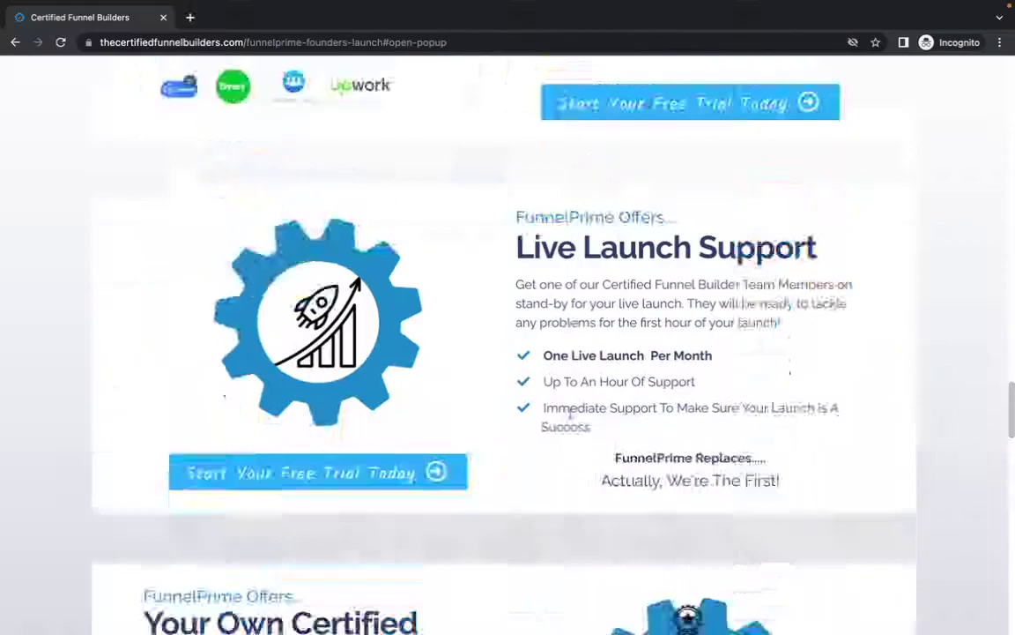
pyautogui.click(379, 472)
pyautogui.click(760, 95)
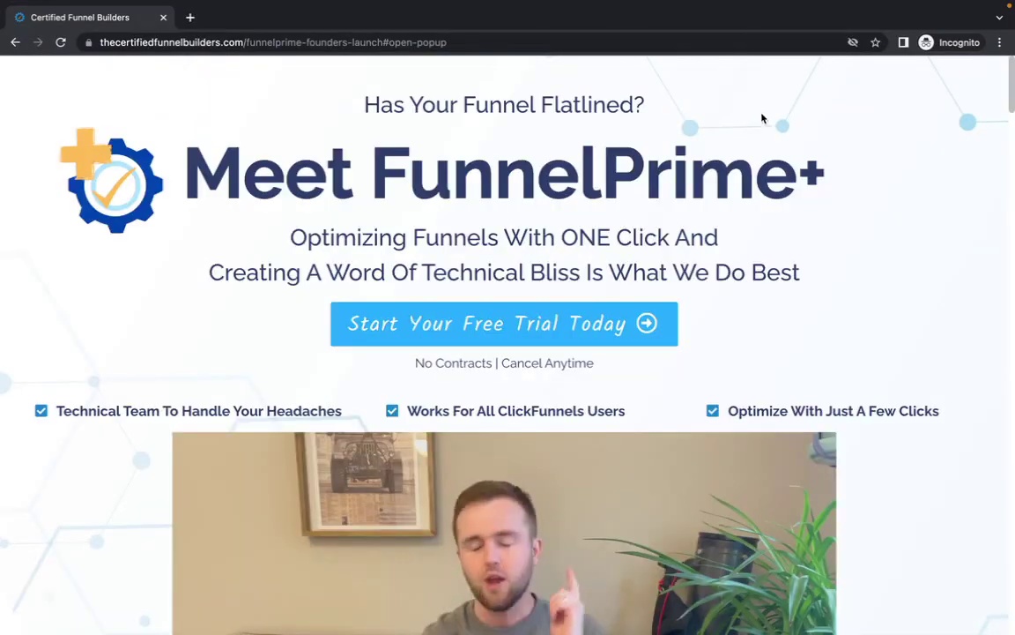
pyautogui.scroll(-10, 700, 388)
pyautogui.scroll(-10, 702, 387)
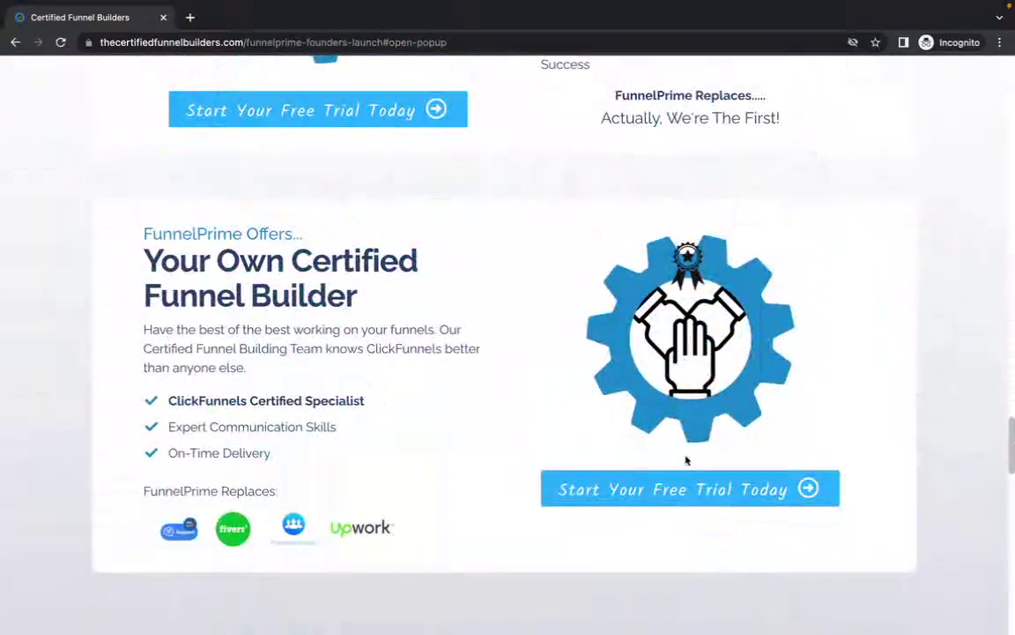
pyautogui.click(686, 479)
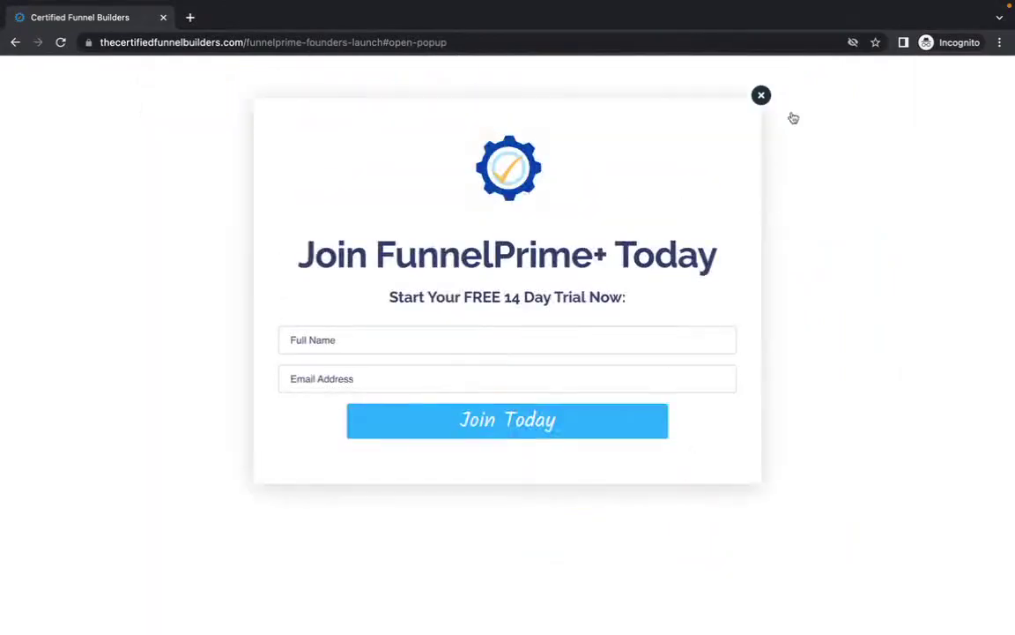
pyautogui.click(761, 94)
# - Reopen the Join FunnelPrime+ Today popup from the Try Funnel Prime+ offer
pyautogui.scroll(-20, 609, 432)
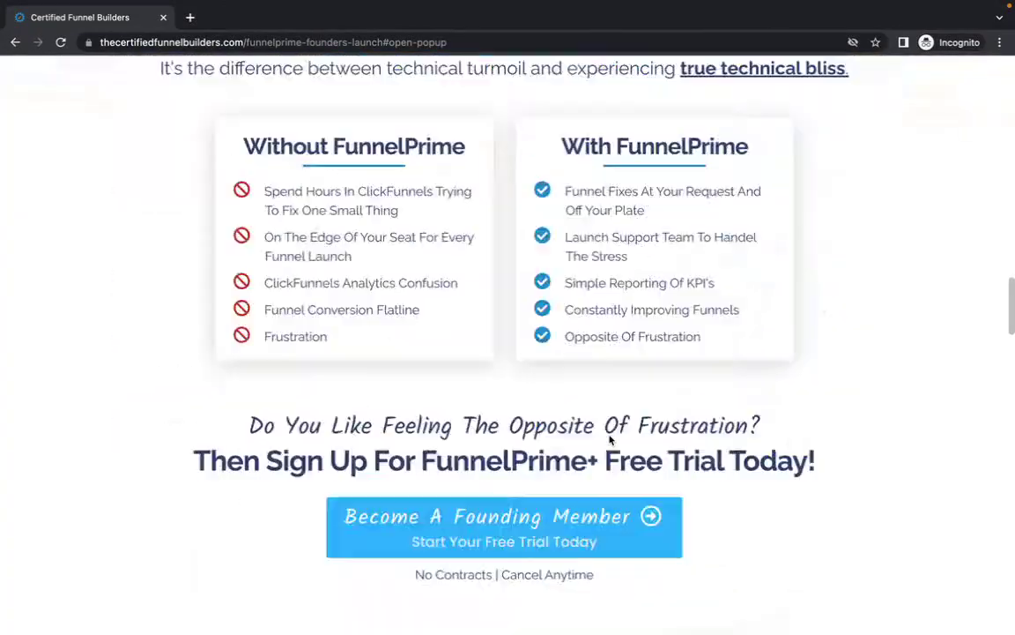
pyautogui.scroll(-15, 609, 439)
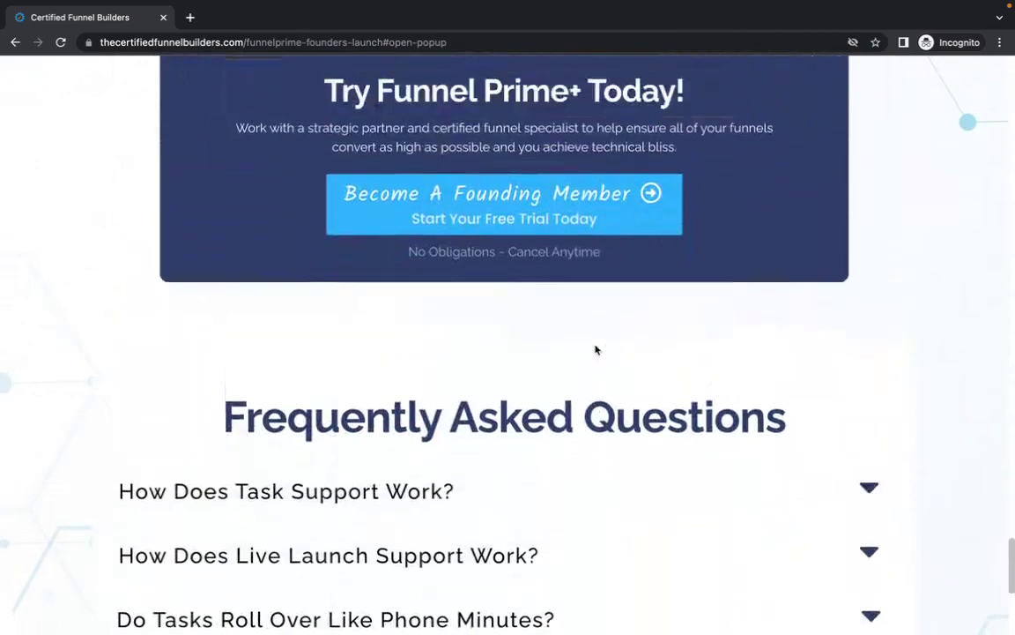
pyautogui.scroll(1, 595, 350)
pyautogui.click(494, 256)
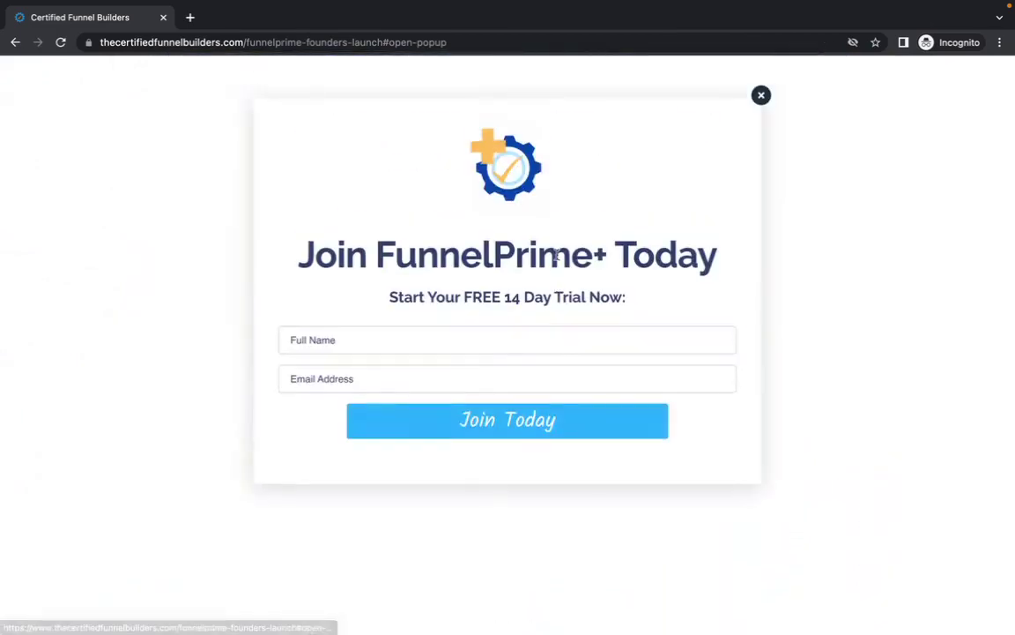
# - Enter the full name 'Test 3' and choose the autofilled test email address
pyautogui.click(444, 344)
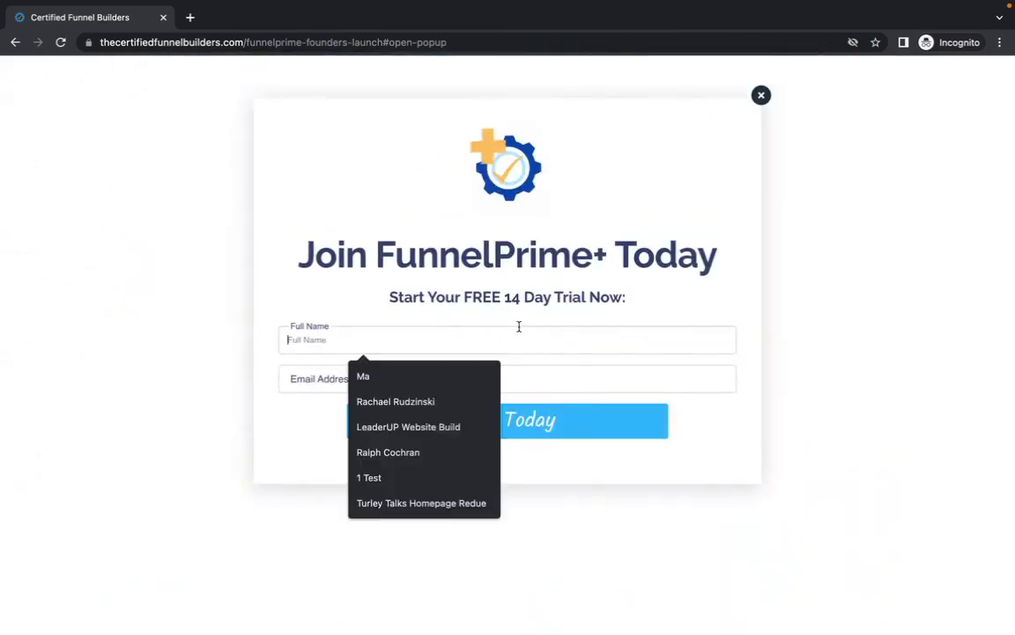
pyautogui.write('Test 3')
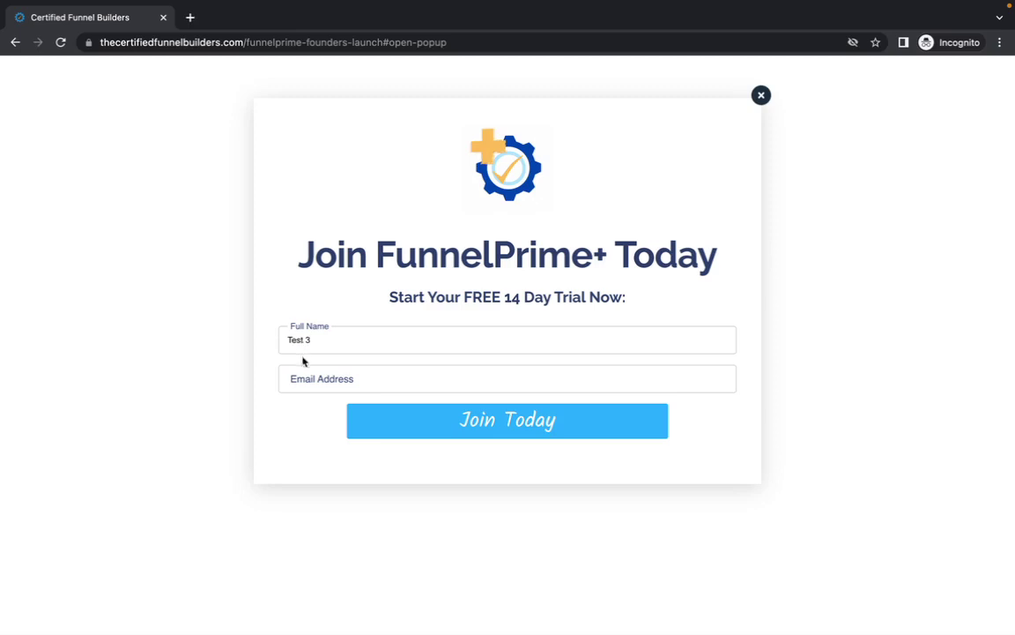
pyautogui.click(299, 379)
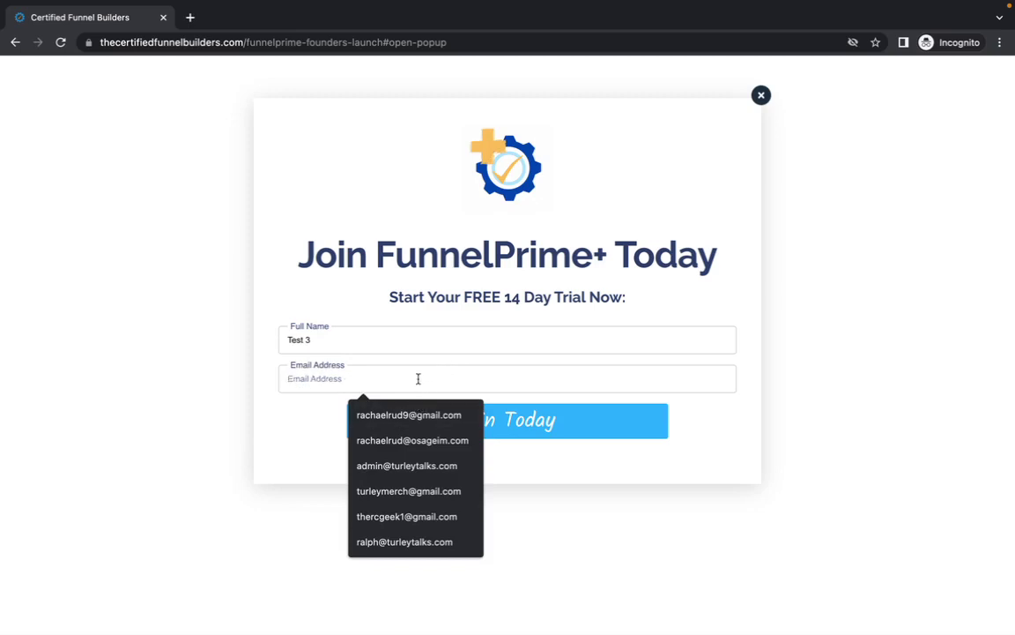
pyautogui.write('rac')
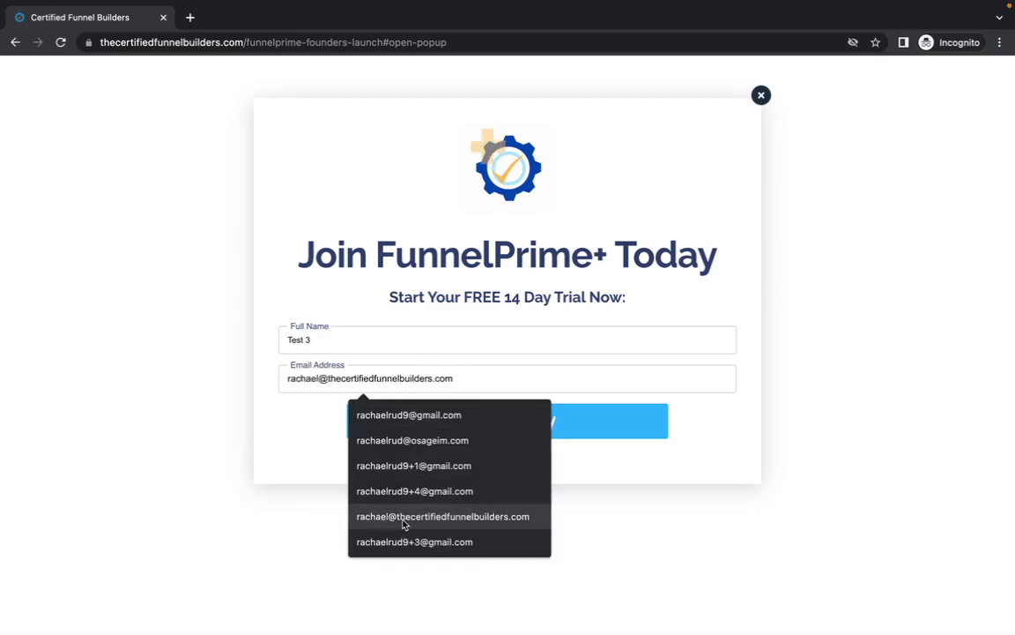
pyautogui.click(403, 520)
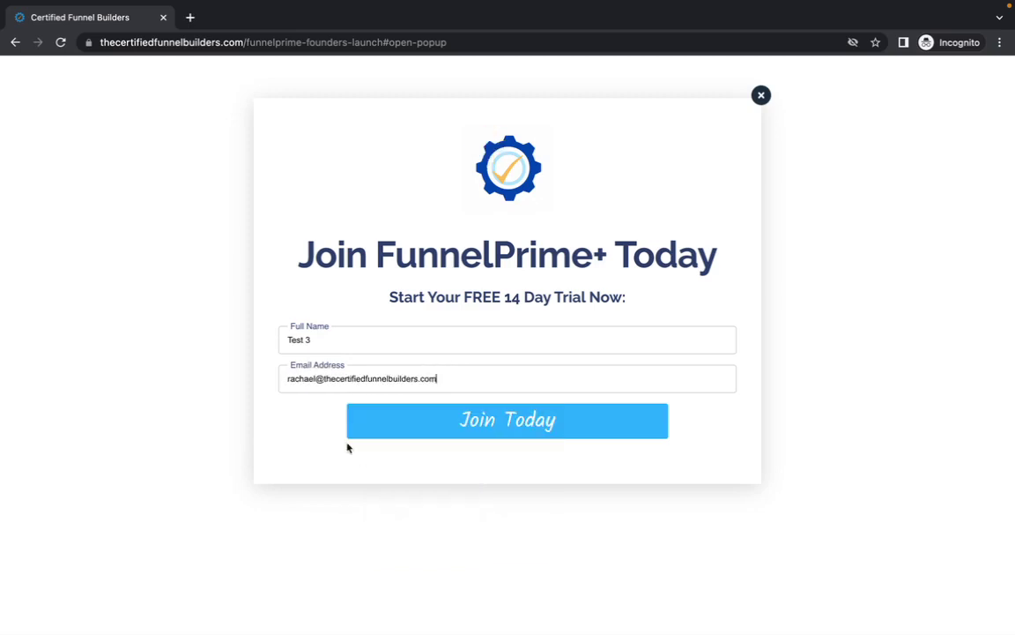
# - Add '+3' before the @ in the email and submit with Join Today
pyautogui.click(318, 379)
pyautogui.write('+')
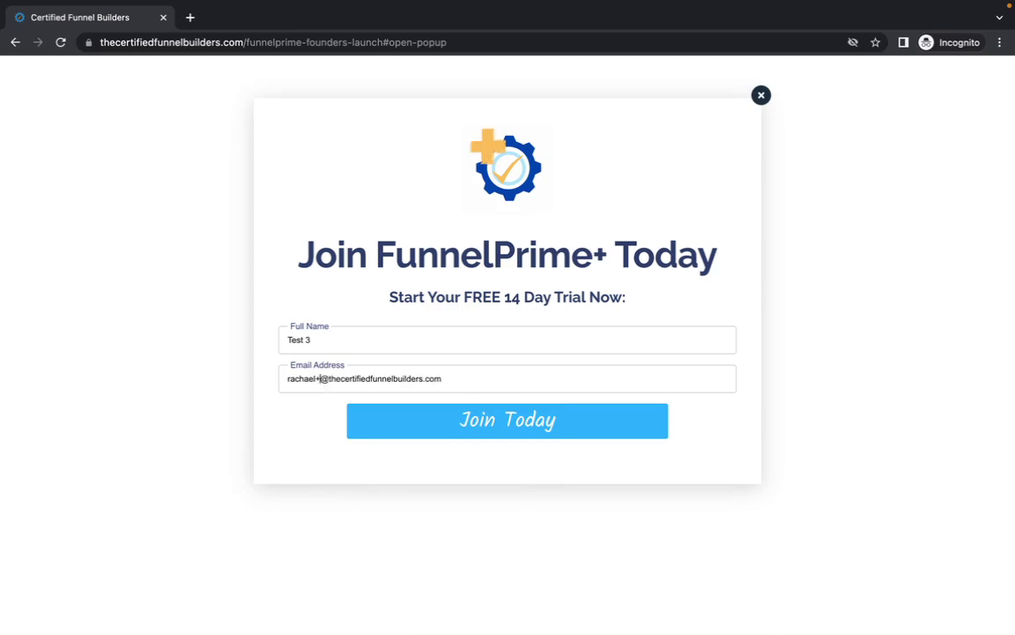
pyautogui.write('3')
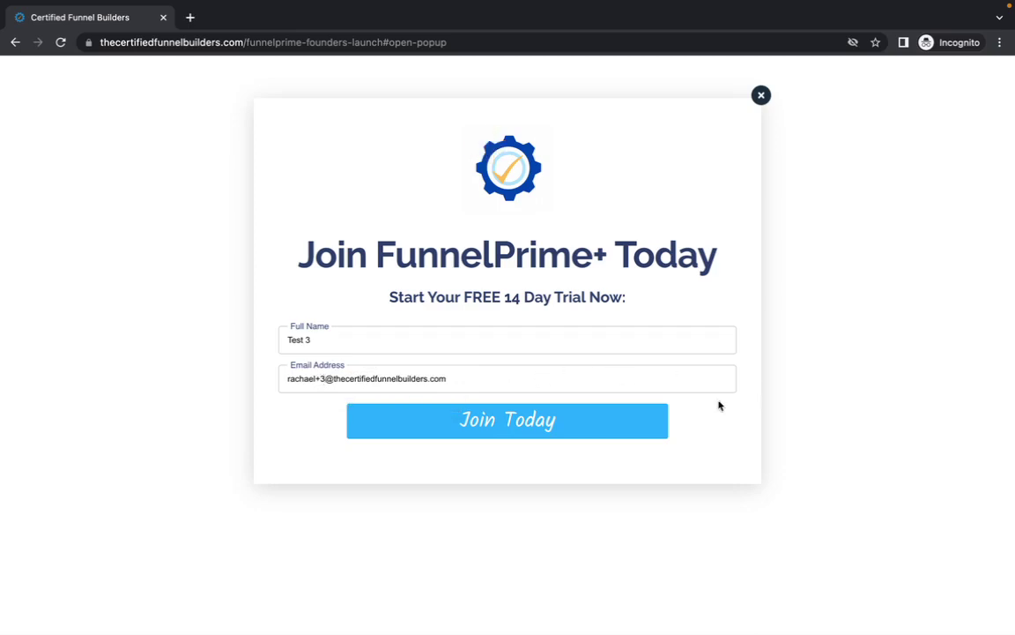
pyautogui.click(508, 423)
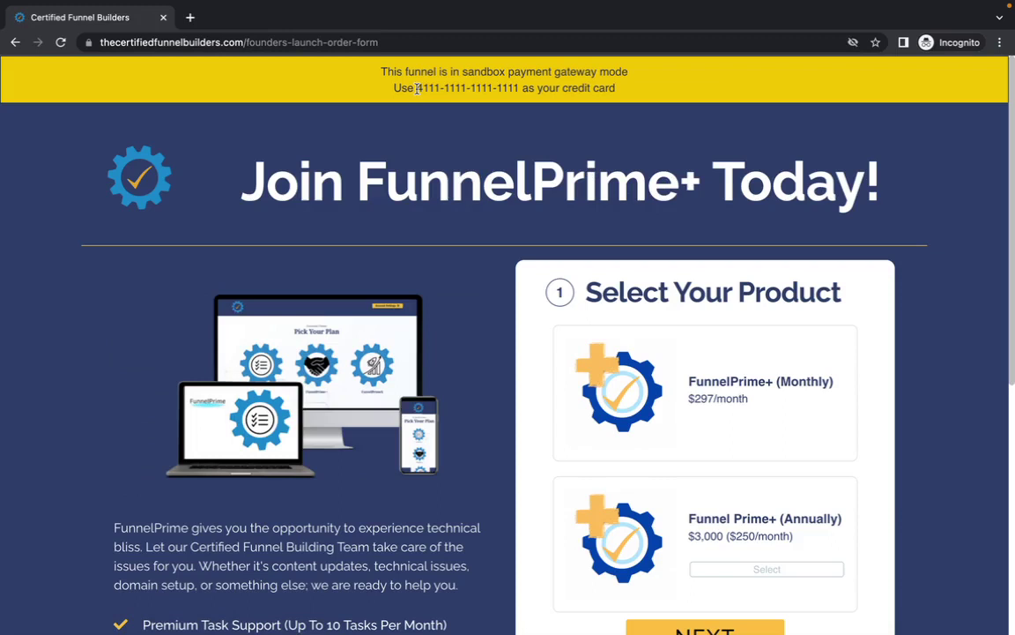
# - Copy the sandbox test card number and continue with FunnelPrime+ (Monthly) at $297/month
pyautogui.moveTo(418, 88); pyautogui.dragTo(519, 88)
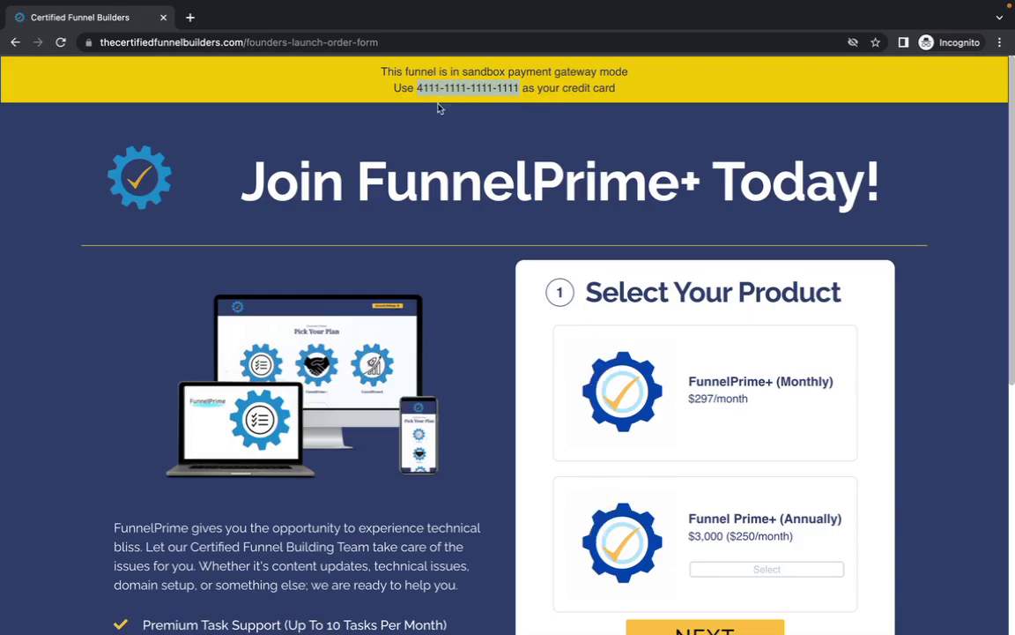
pyautogui.click(401, 158)
pyautogui.scroll(-2, 462, 190)
pyautogui.scroll(-3, 462, 191)
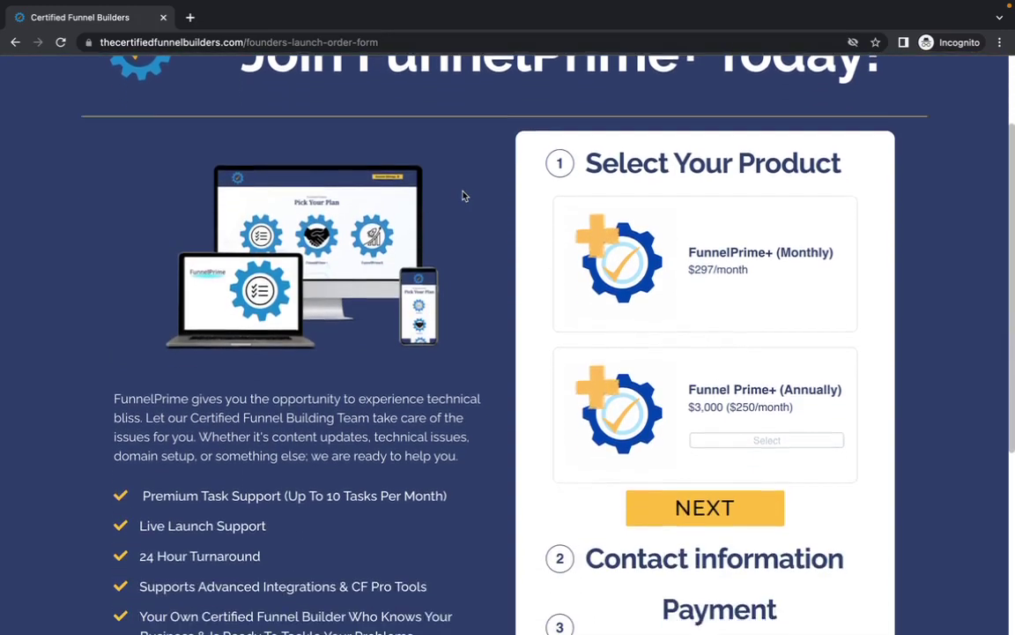
pyautogui.click(656, 317)
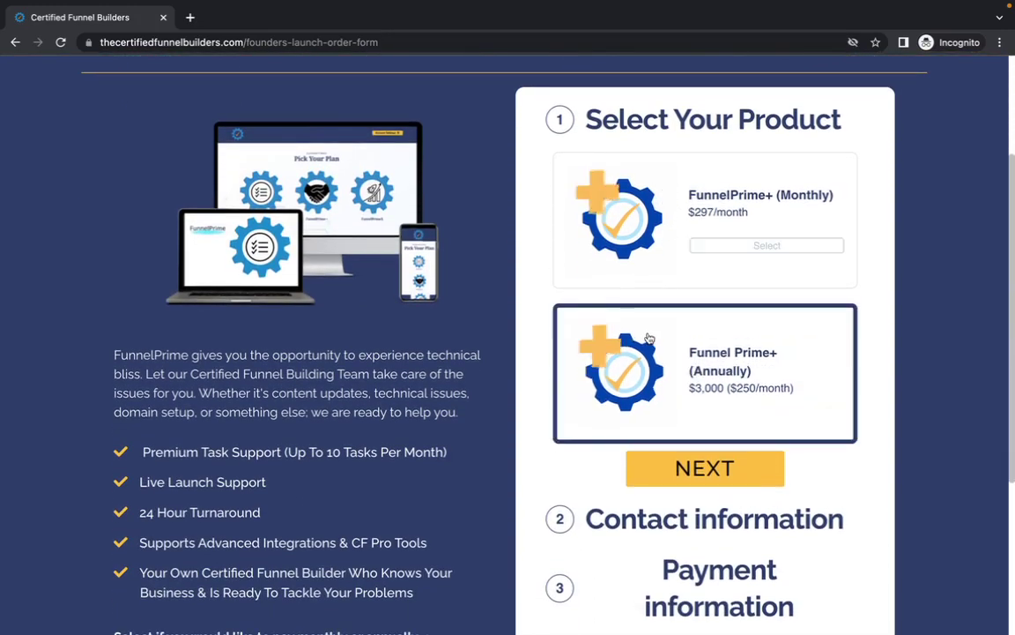
pyautogui.click(687, 472)
# - Enter name 'Test' '3' and the autofilled Florida billing address, then continue to payment
pyautogui.click(642, 227)
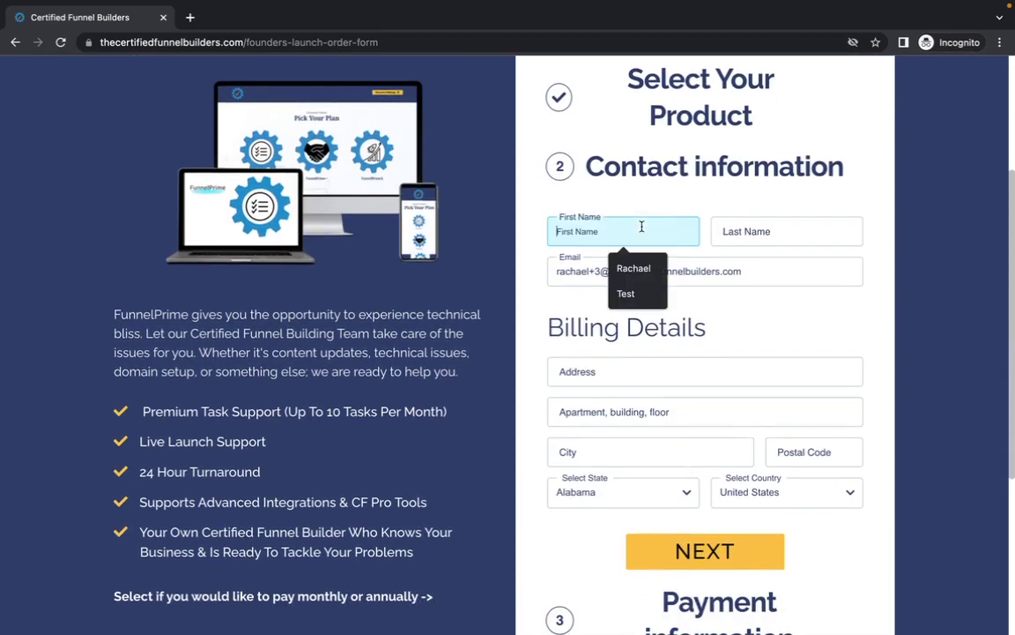
pyautogui.write('Test')
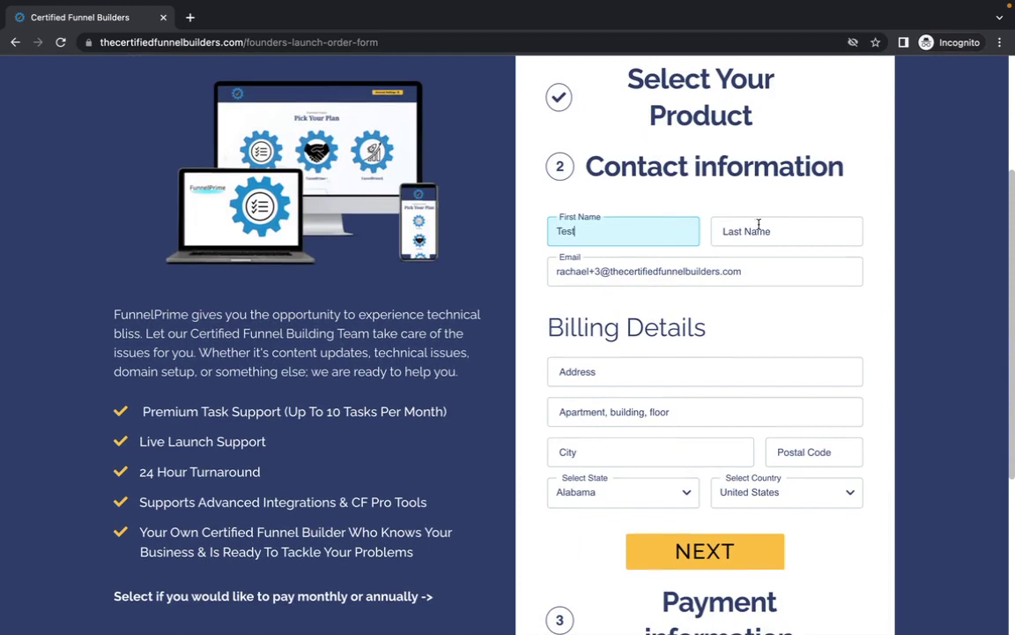
pyautogui.click(757, 228)
pyautogui.write('3')
pyautogui.click(641, 366)
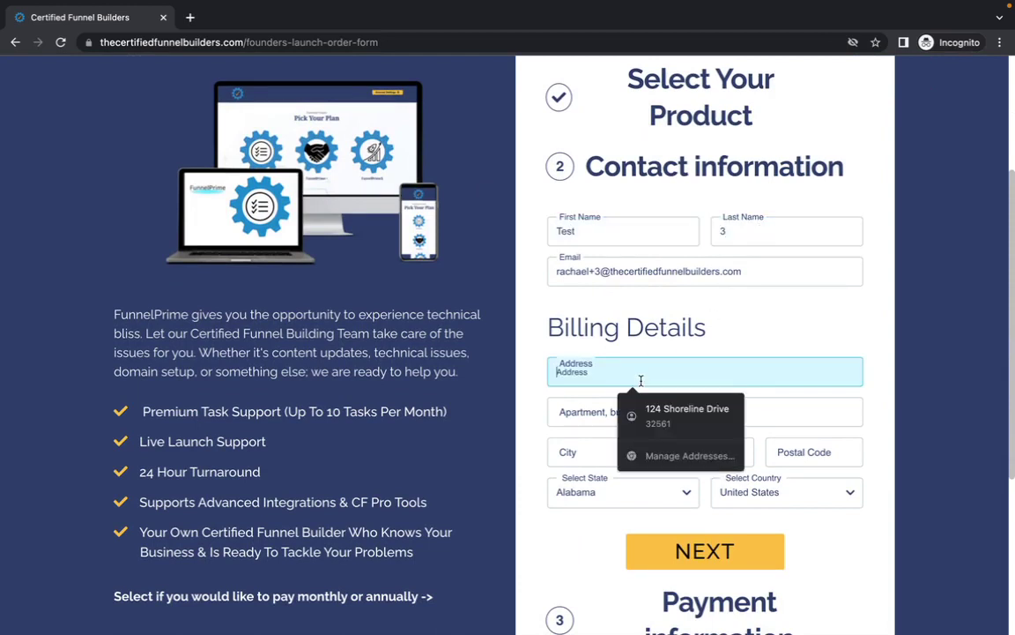
pyautogui.click(656, 412)
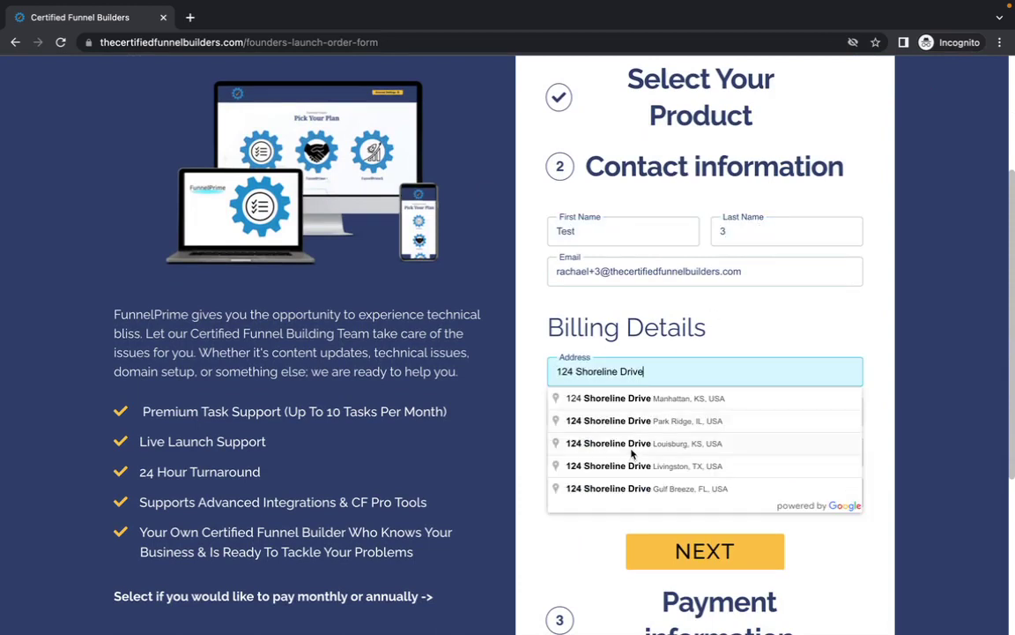
pyautogui.click(636, 480)
pyautogui.click(676, 551)
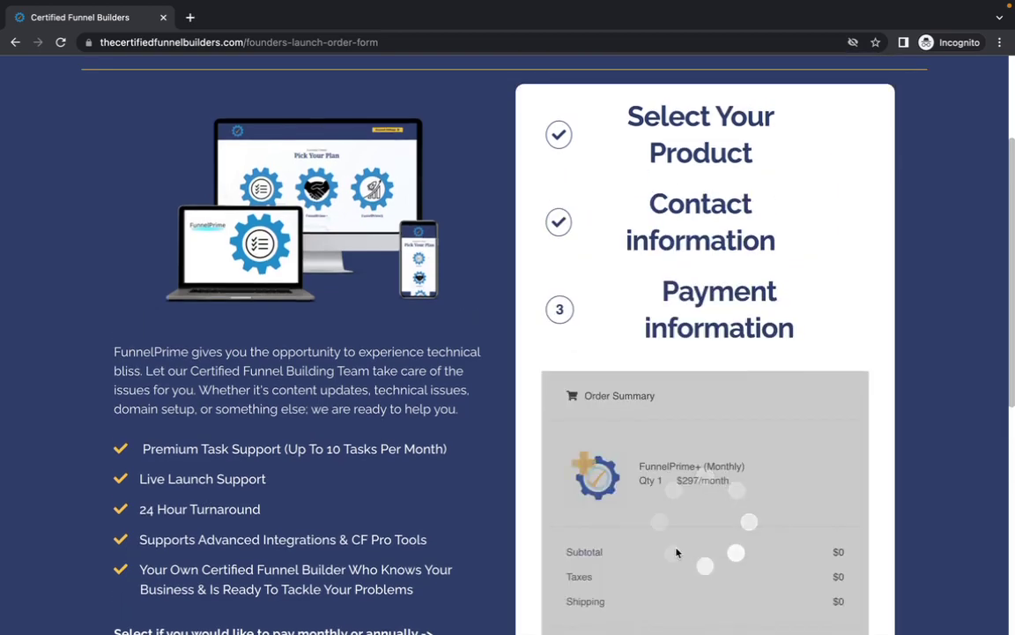
pyautogui.scroll(-3, 675, 551)
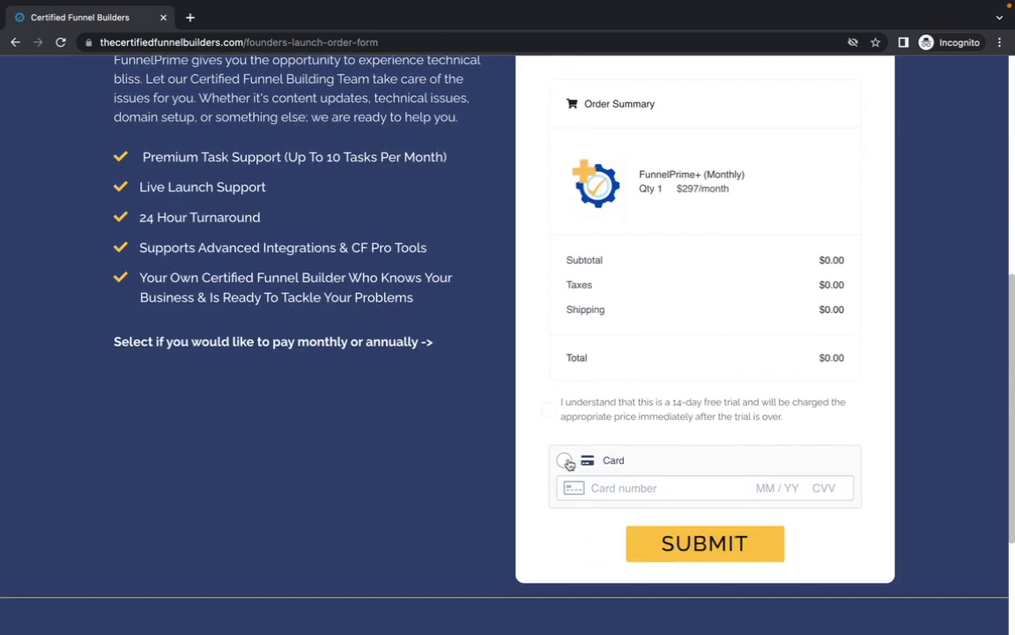
pyautogui.click(631, 495)
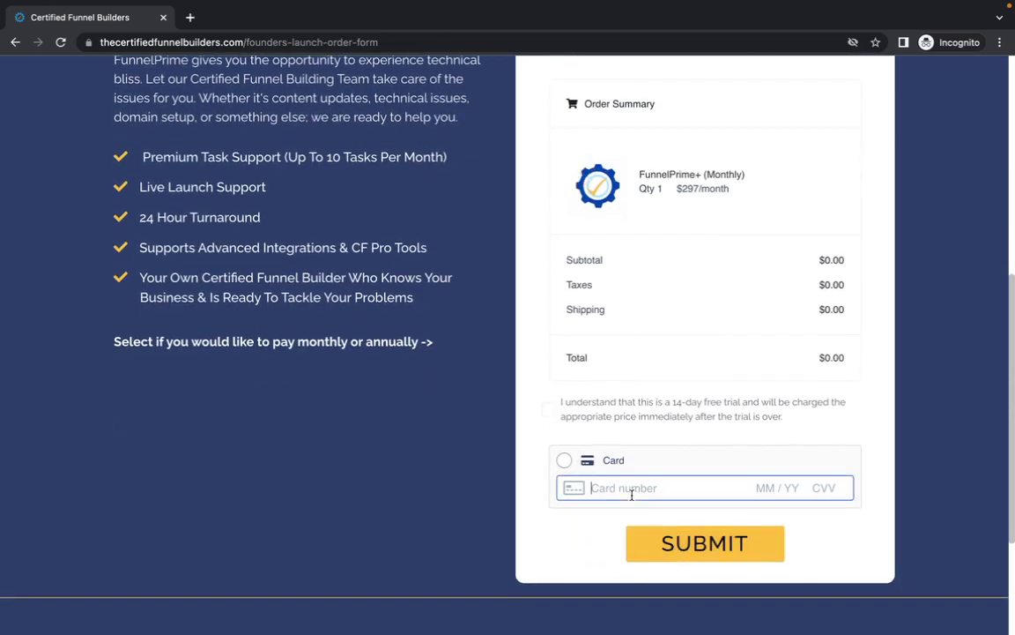
pyautogui.write('4111 1111 1111 1111 ')
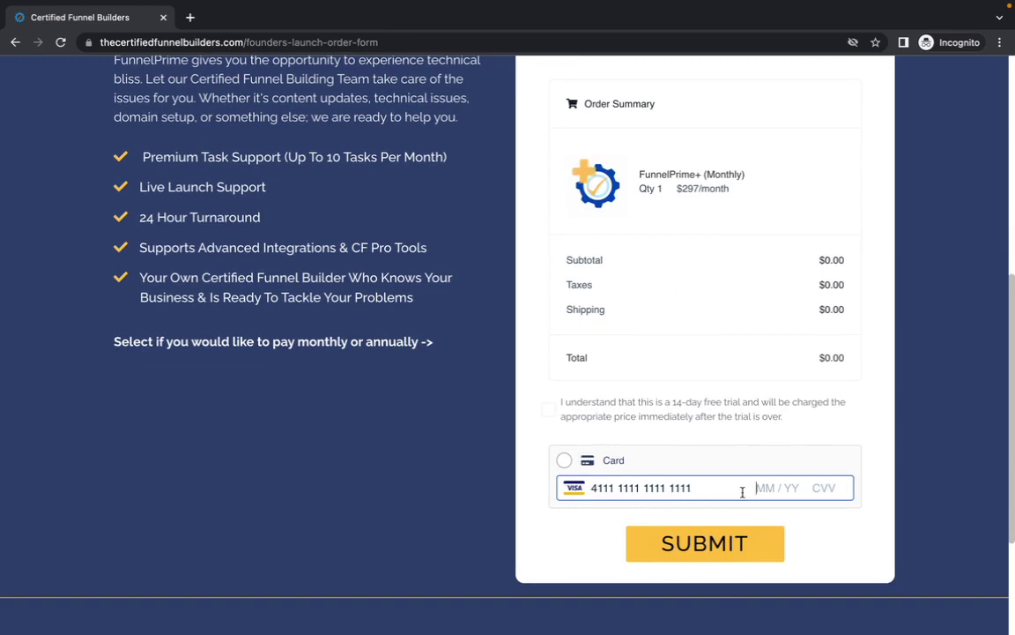
pyautogui.write('12 / 24 123')
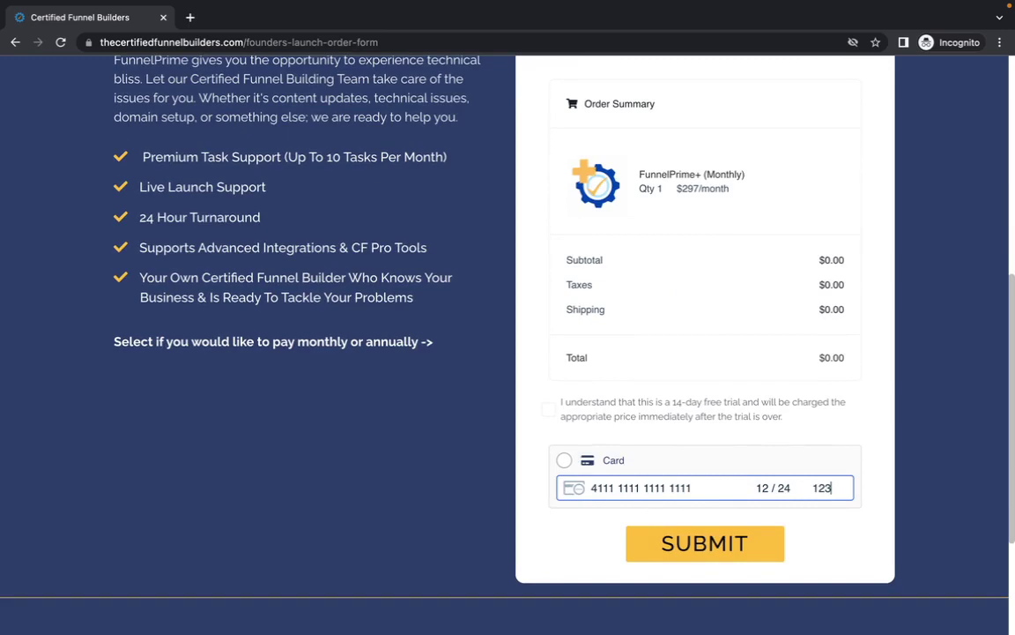
pyautogui.click(689, 545)
# - Accept the 14-day free trial terms and submit the order
pyautogui.scroll(1, 762, 444)
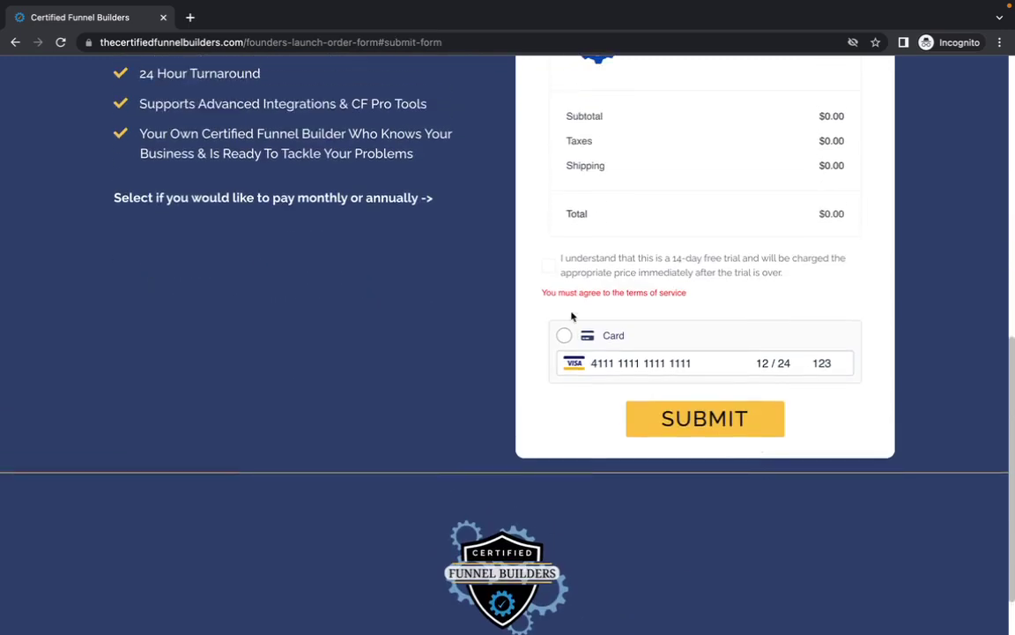
pyautogui.click(549, 273)
pyautogui.click(685, 420)
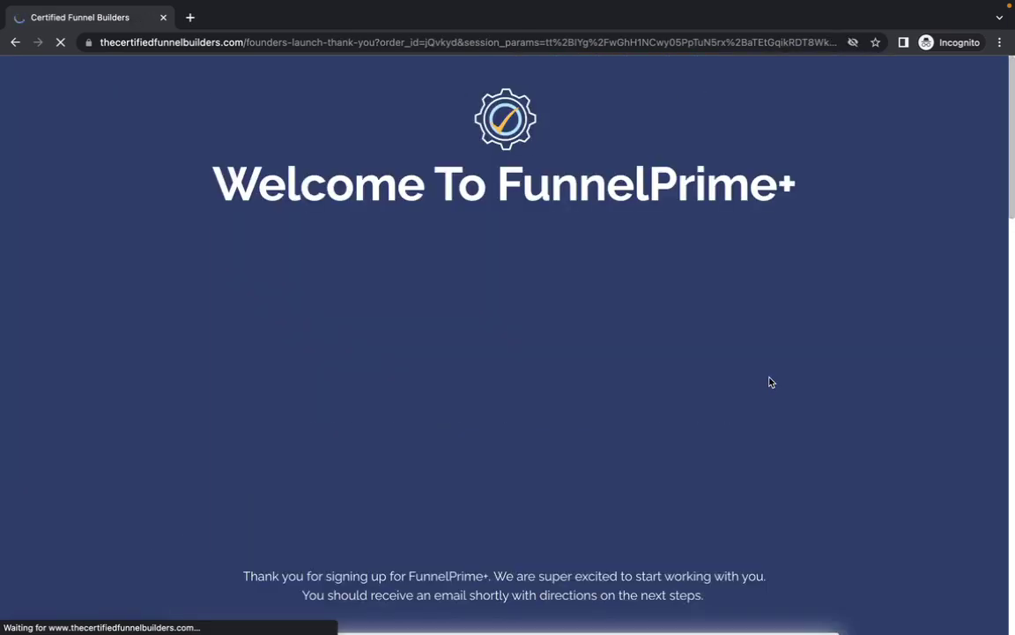
pyautogui.scroll(-4, 605, 327)
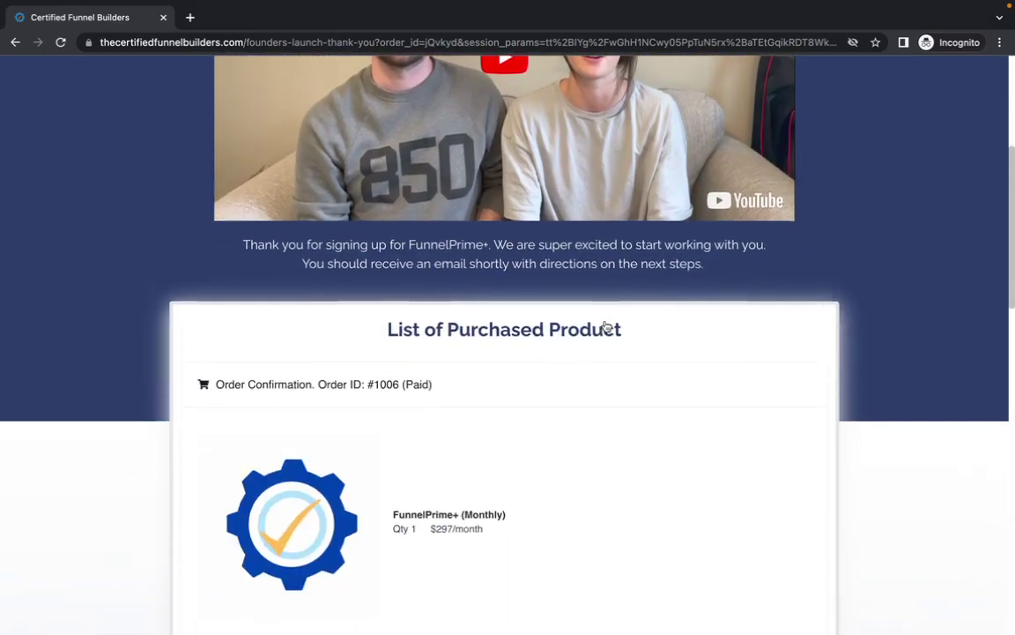
pyautogui.scroll(-2, 605, 327)
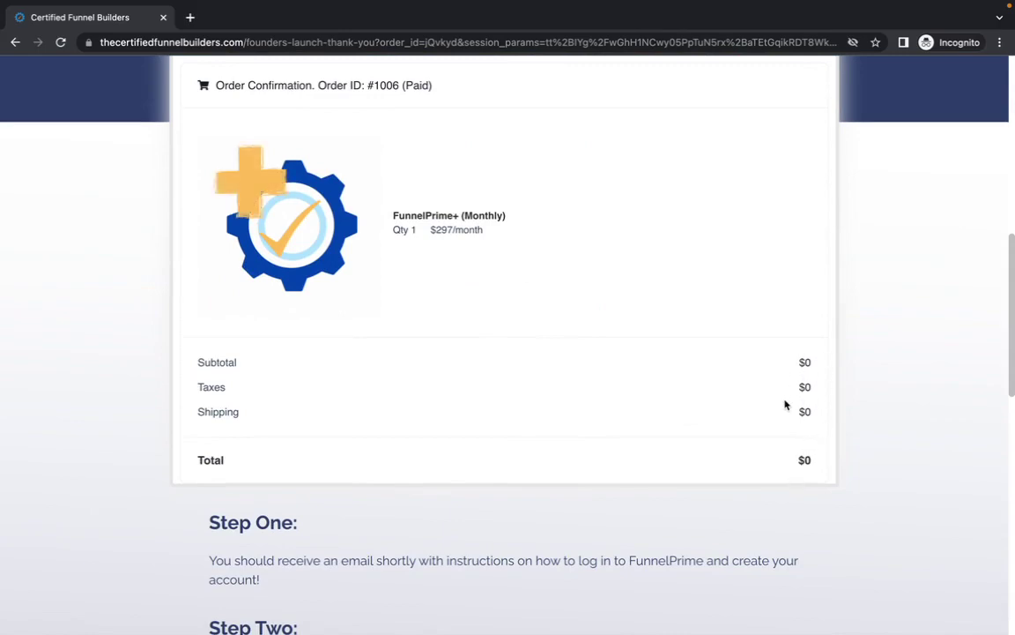
pyautogui.scroll(-5, 814, 363)
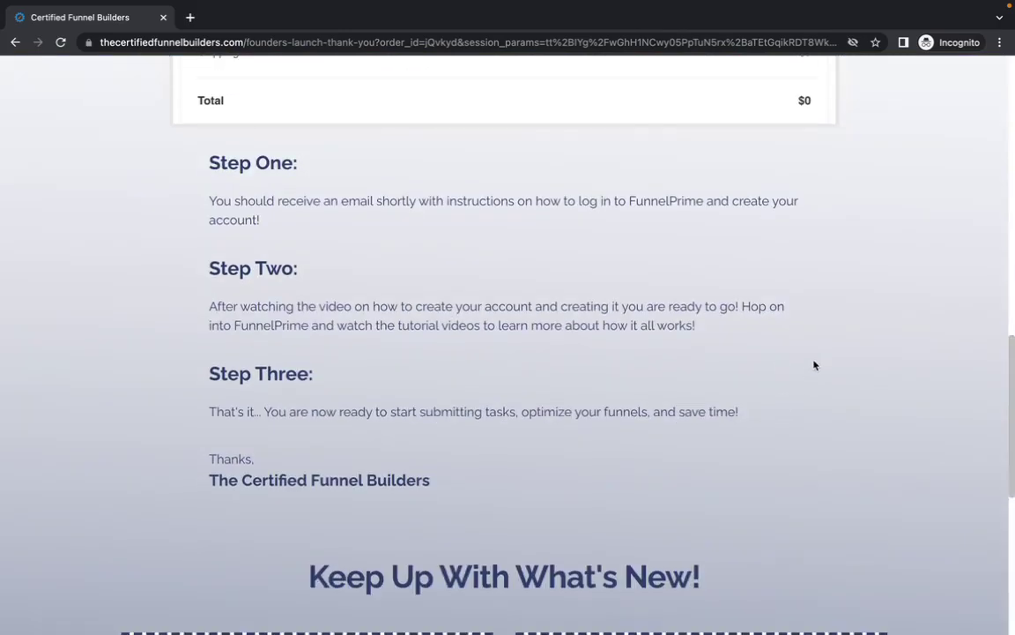
pyautogui.scroll(-5, 814, 365)
pyautogui.scroll(20, 816, 363)
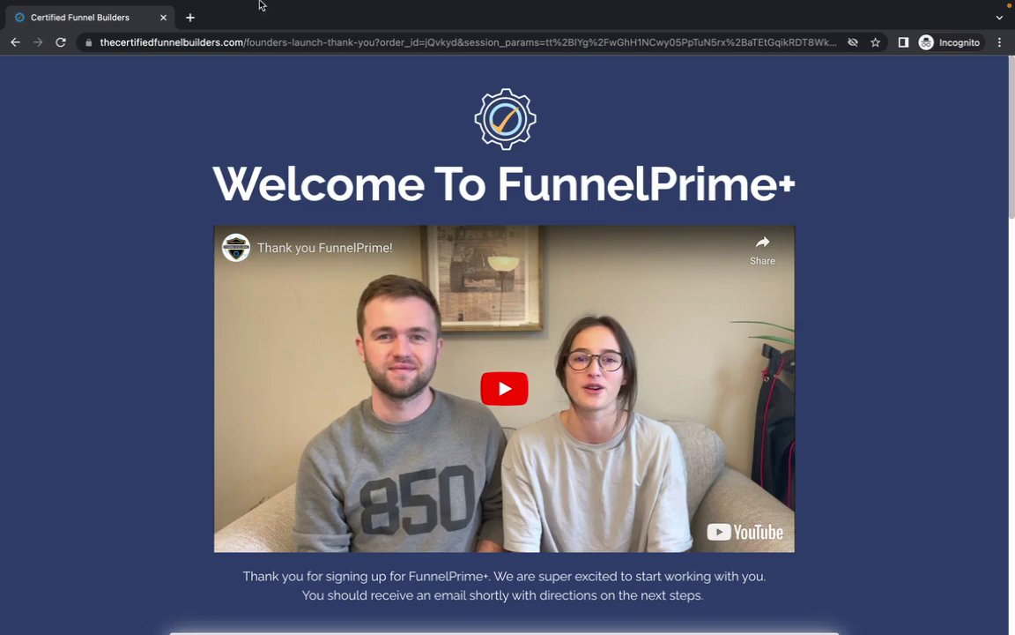
# - Exit full screen on the thank-you page and switch back to the ClickFunnels editor window
pyautogui.moveTo(258, 3)
pyautogui.click(46, 14)
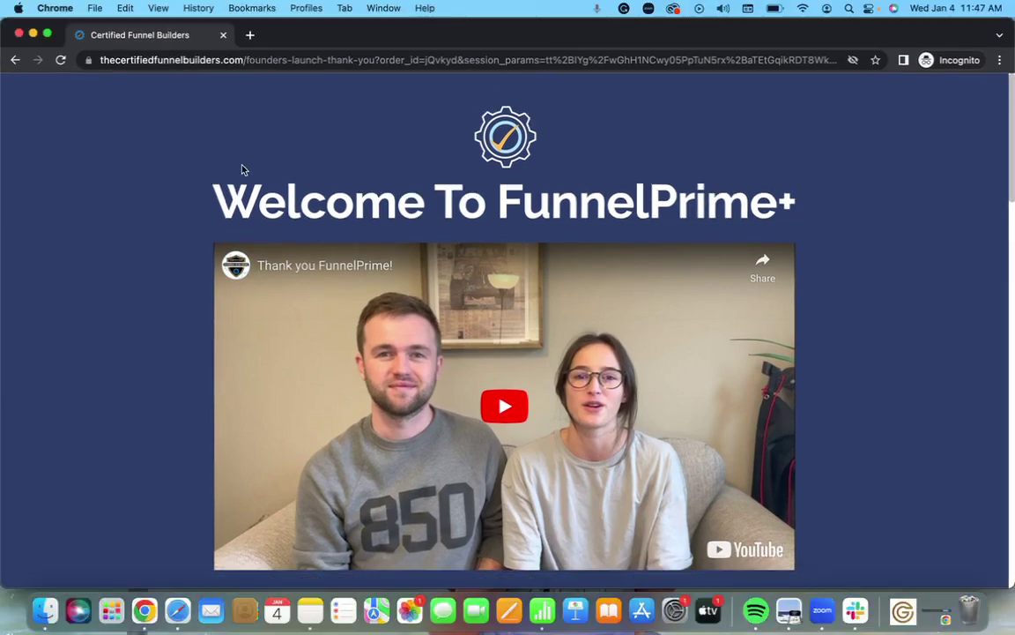
pyautogui.click(144, 607)
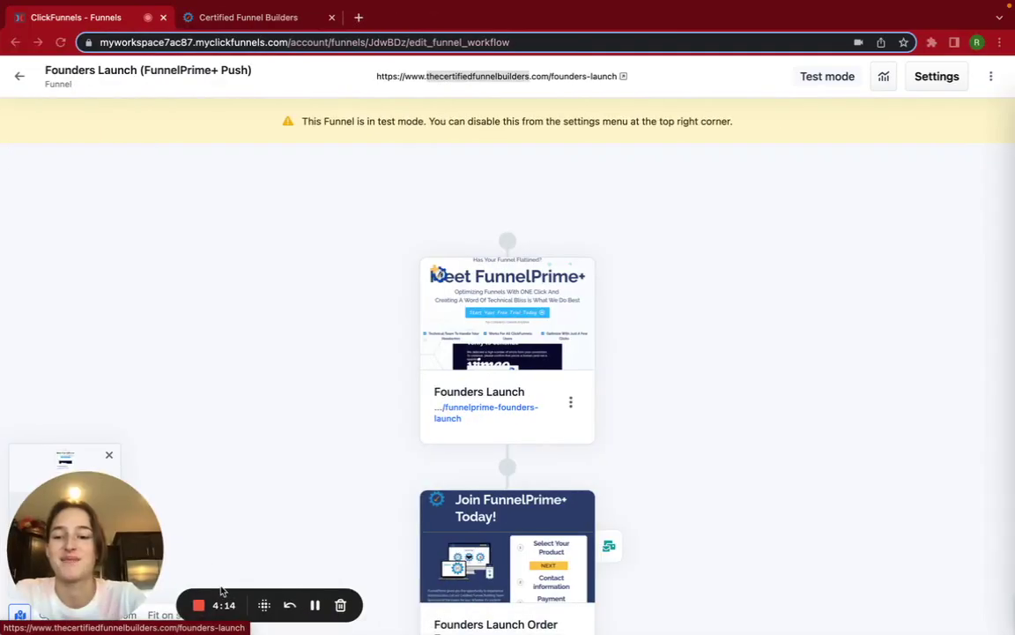